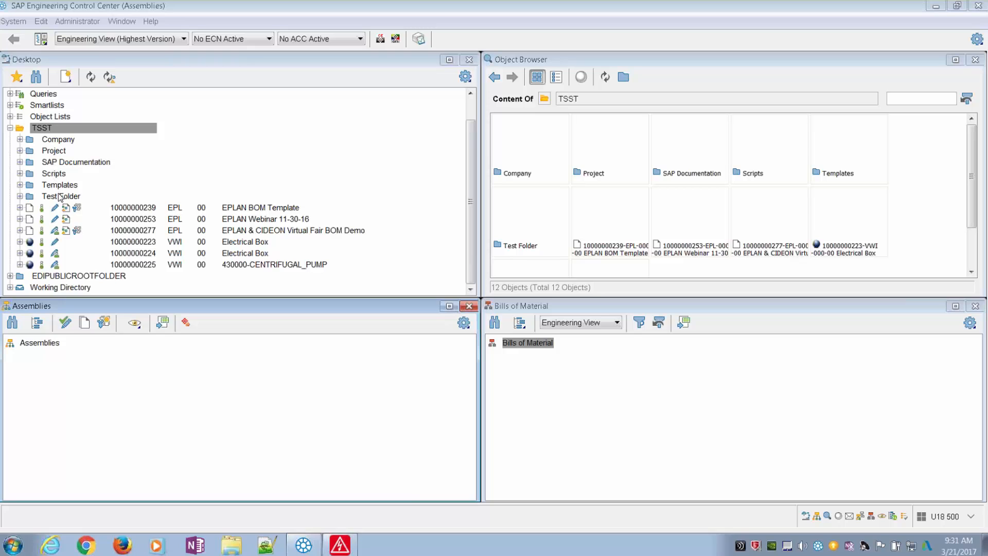
- Create a new folder inside the TSST folder with the description "EPLAN CIDEON Virtual Fair Demo"
{"action": "right_click", "coordinate": [47, 130]}
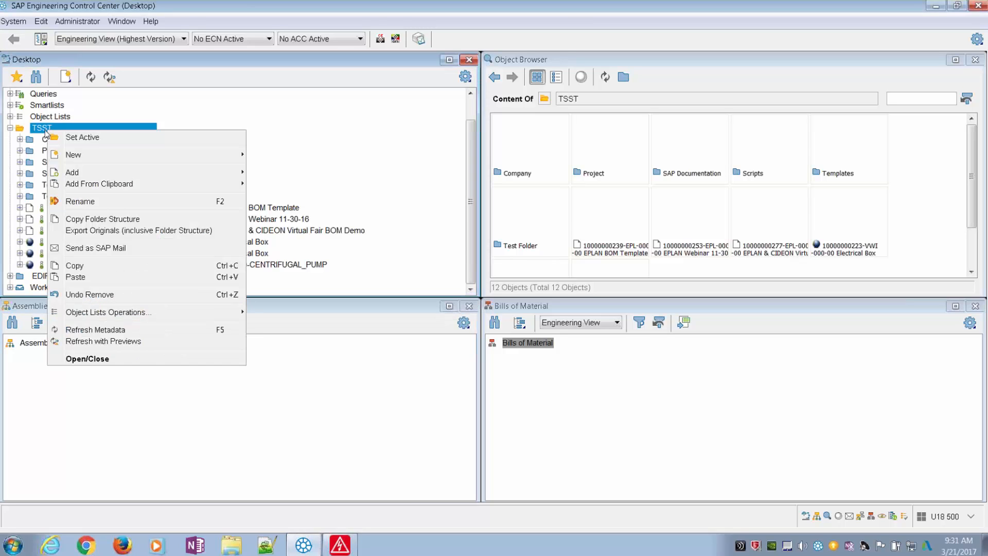
{"action": "mouse_move", "coordinate": [119, 154]}
{"action": "left_click", "coordinate": [273, 157]}
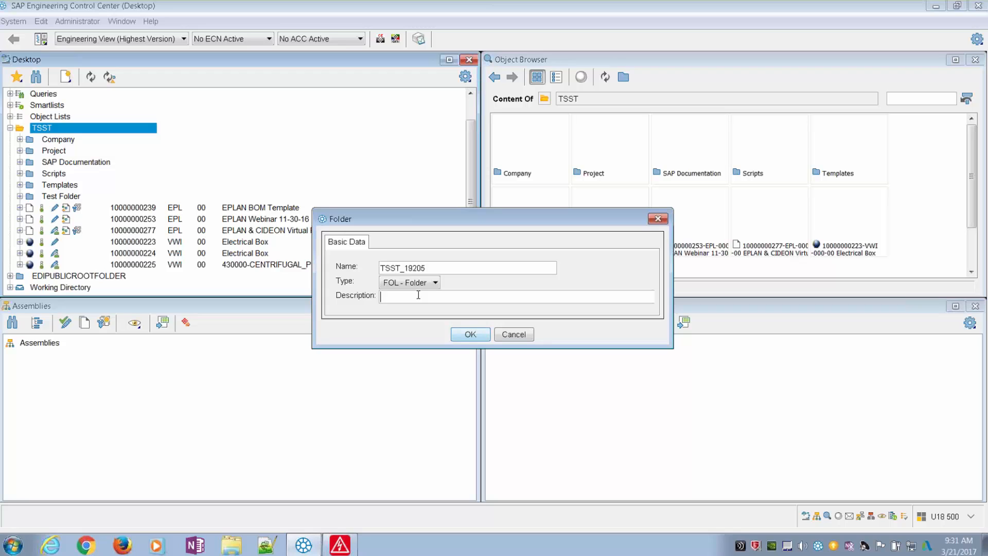
{"action": "left_click", "coordinate": [418, 295]}
{"action": "type", "text": "EPLAN CIDEON Virtual Fiar"}
{"action": "key", "text": "BackSpace"}
{"action": "key", "text": "BackSpace"}
{"action": "key", "text": "BackSpace"}
{"action": "key", "text": "BackSpace"}
{"action": "type", "text": "air Demo"}
{"action": "key", "text": "Return"}
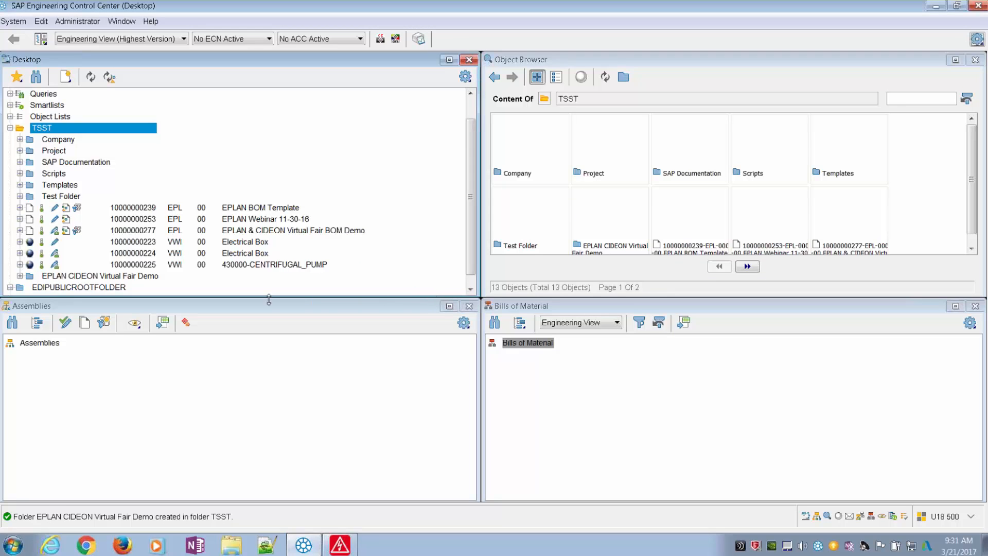
- Open the EPLAN CIDEON Virtual Fair Demo folder and set it as the active folder
{"action": "double_click", "coordinate": [93, 276]}
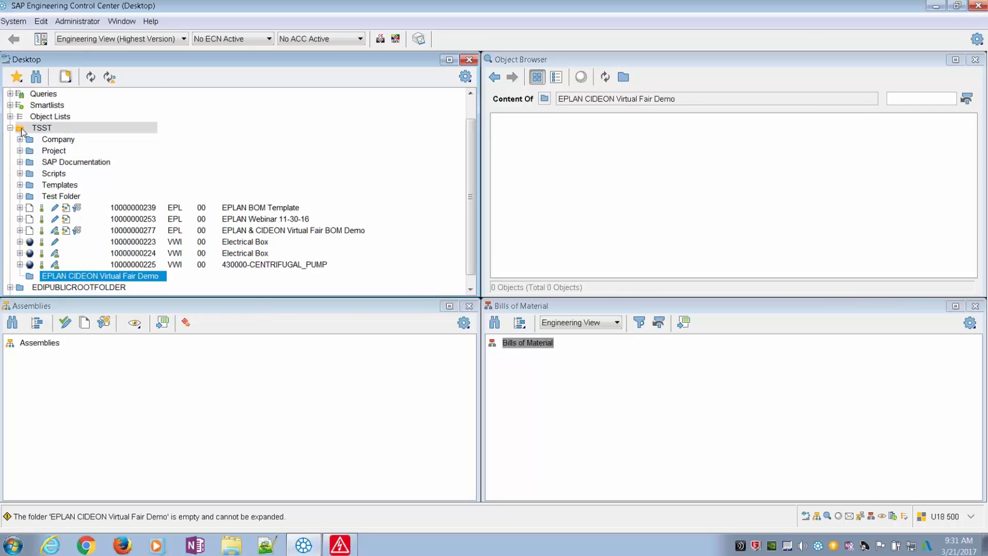
{"action": "right_click", "coordinate": [92, 278]}
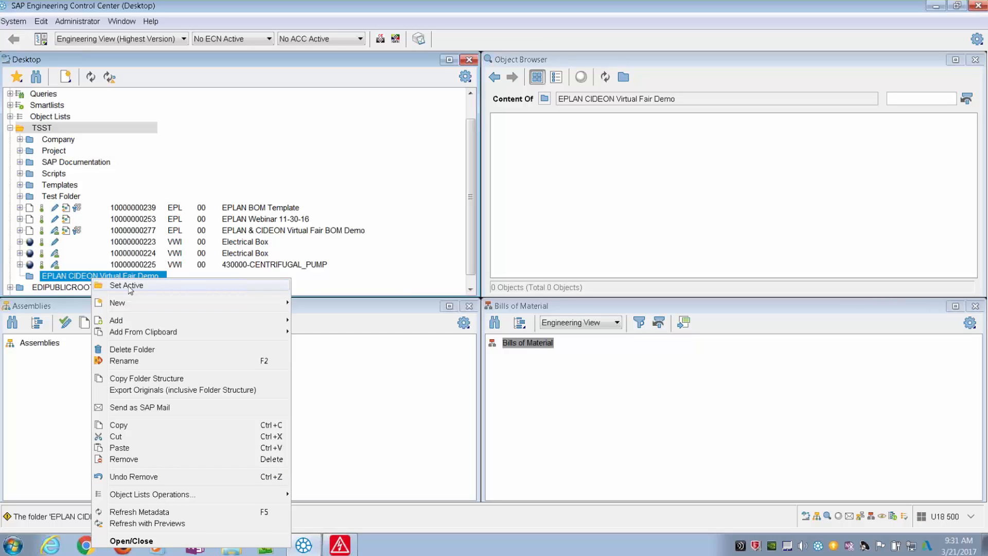
{"action": "left_click", "coordinate": [129, 287]}
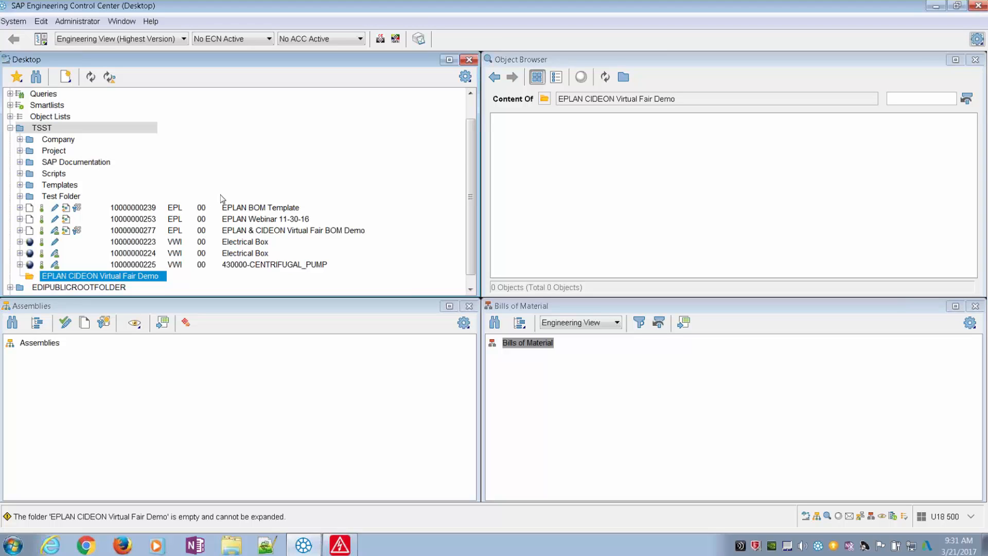
- Start a new document in the active folder as an empty EPLAN project with the description "EPLAN and CIDEON Demo Project"
{"action": "right_click", "coordinate": [128, 280]}
{"action": "mouse_move", "coordinate": [178, 305]}
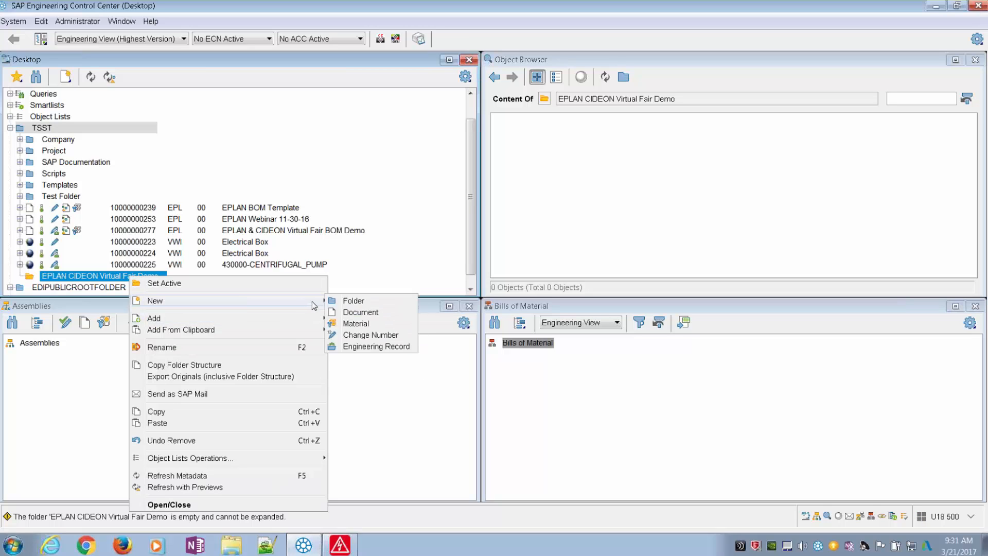
{"action": "left_click", "coordinate": [360, 314]}
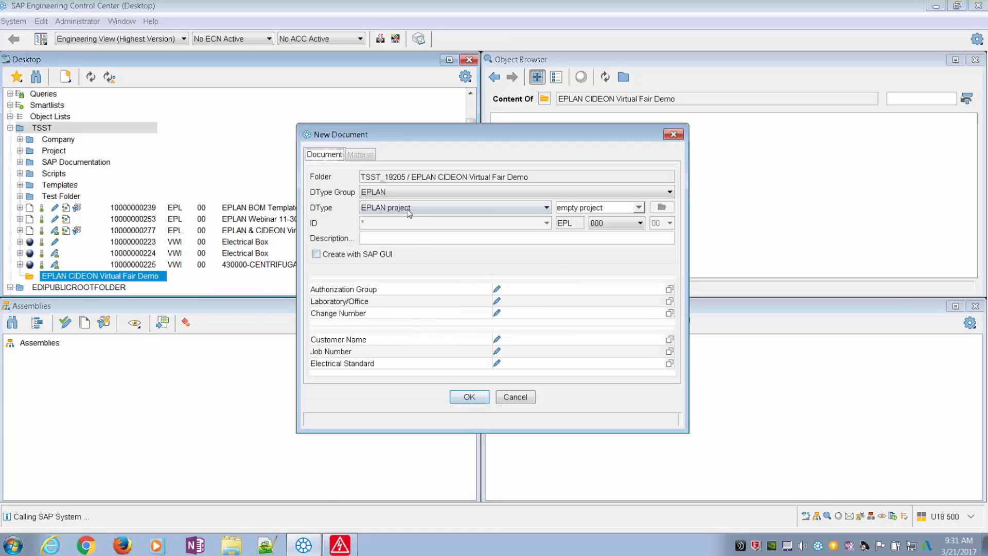
{"action": "left_click", "coordinate": [371, 239]}
{"action": "left_click", "coordinate": [364, 192]}
{"action": "left_click", "coordinate": [413, 212]}
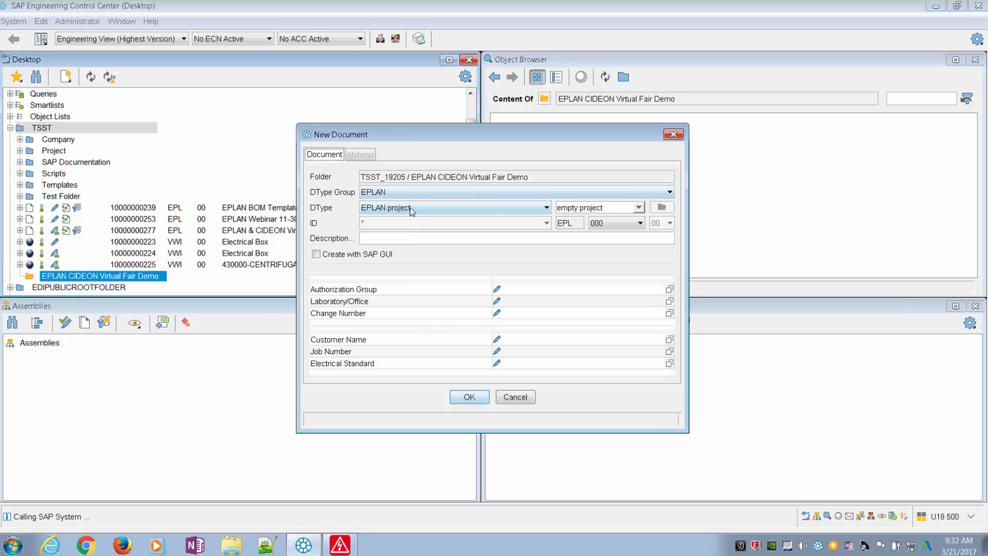
{"action": "left_click", "coordinate": [638, 207]}
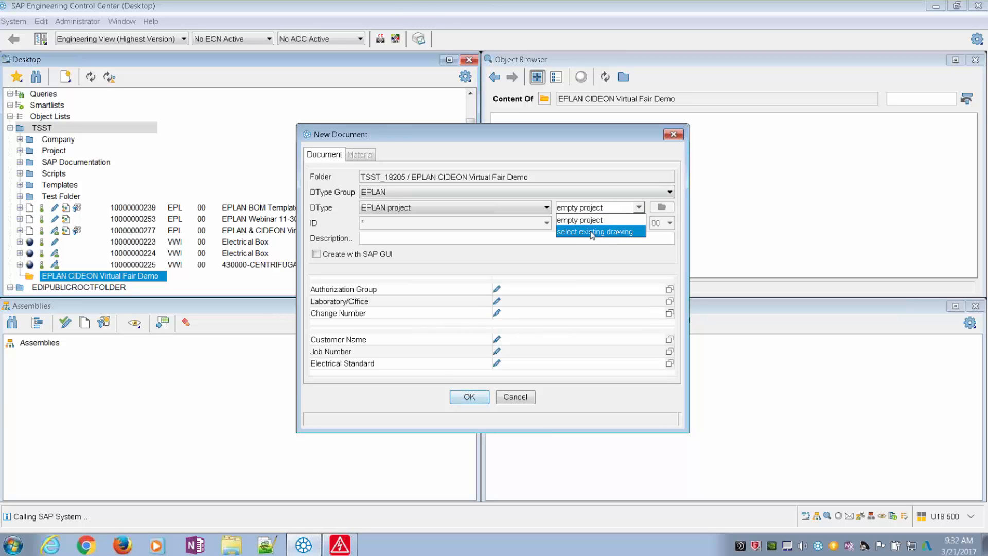
{"action": "left_click", "coordinate": [458, 235]}
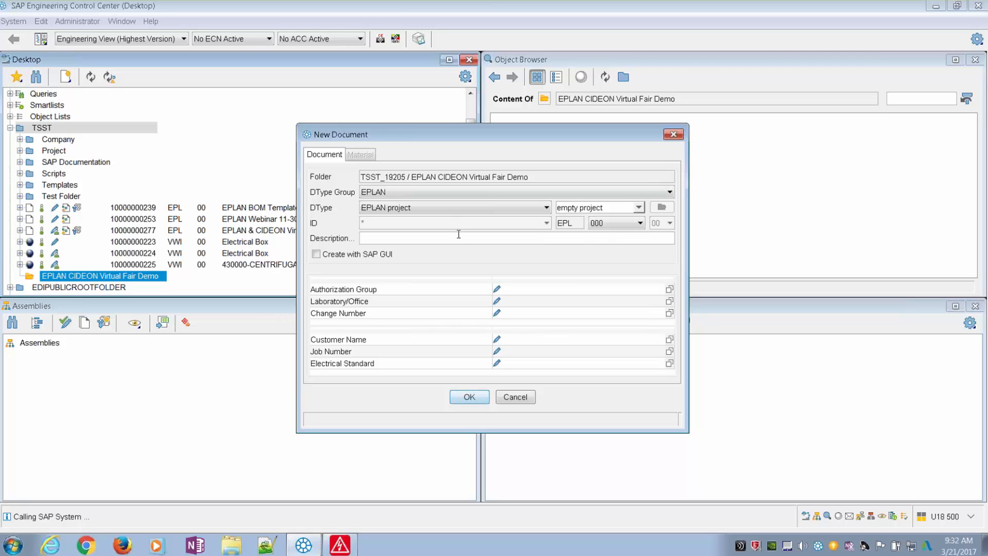
{"action": "type", "text": "EPLAN and CIDEON Demo Project"}
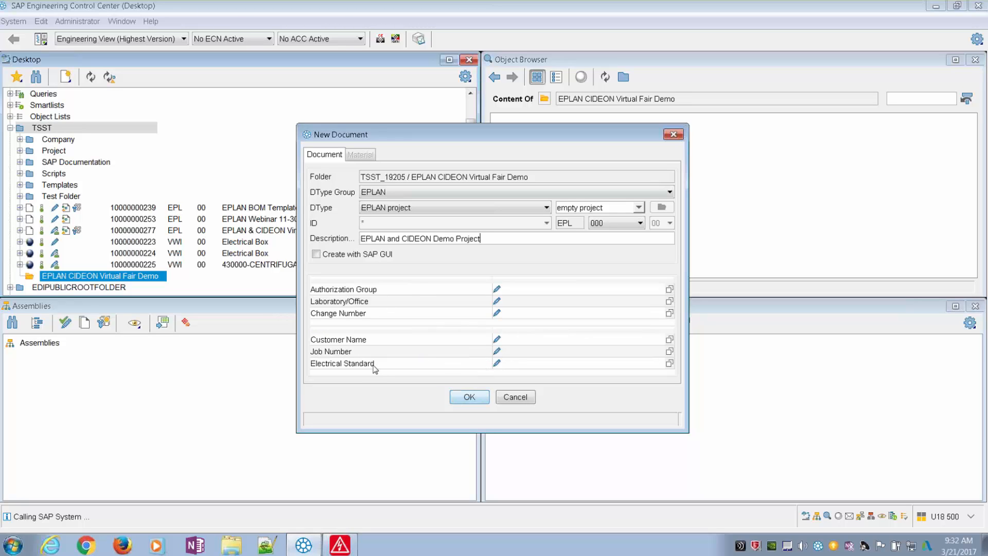
- Set the new document's Electrical Standard to IEC and create the document
{"action": "left_click", "coordinate": [511, 365]}
{"action": "left_click", "coordinate": [669, 364]}
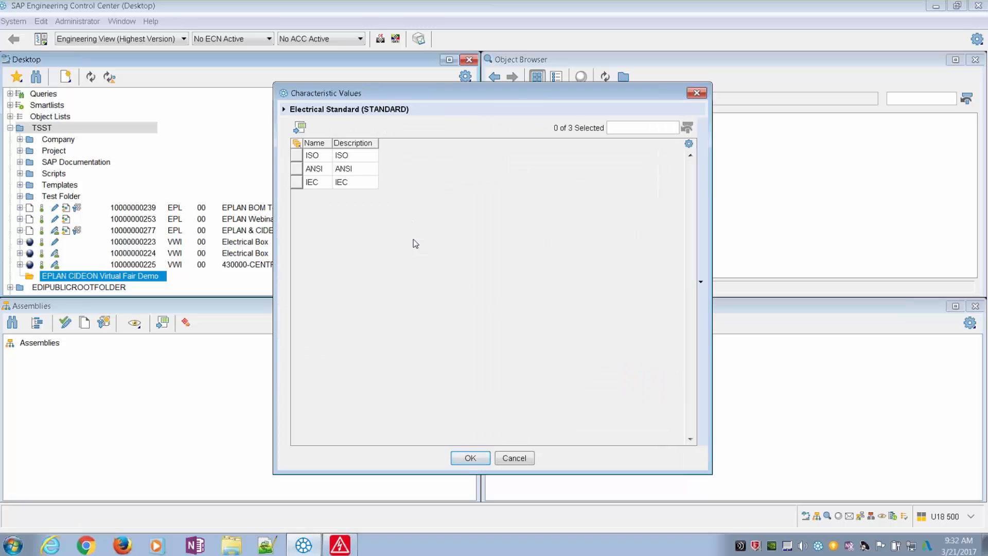
{"action": "left_click", "coordinate": [297, 182]}
{"action": "left_click", "coordinate": [469, 457]}
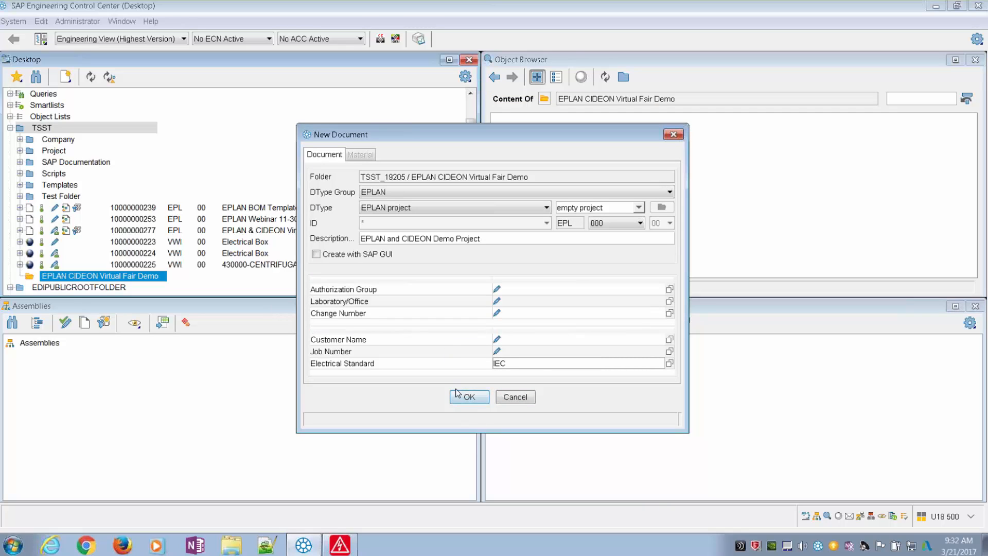
{"action": "left_click", "coordinate": [468, 397]}
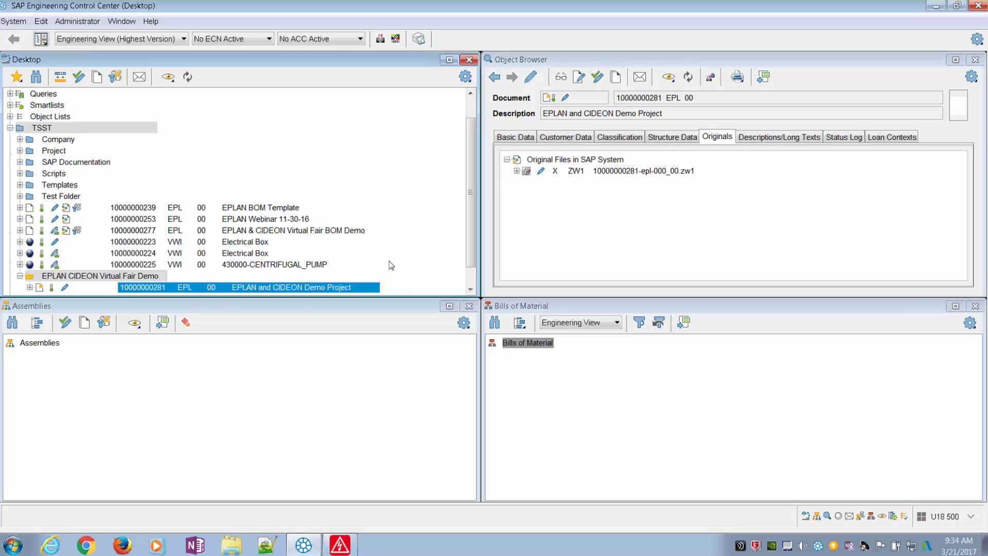
- Review the new document's basic data, classification, originals, descriptions and status log, including the contact information of the user who changed its status
{"action": "left_click", "coordinate": [529, 136]}
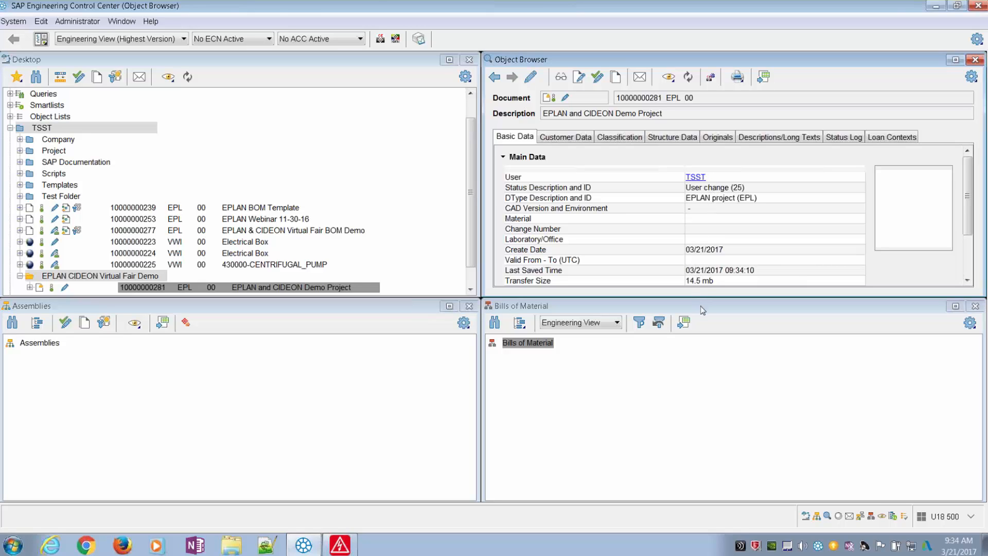
{"action": "left_click", "coordinate": [620, 138]}
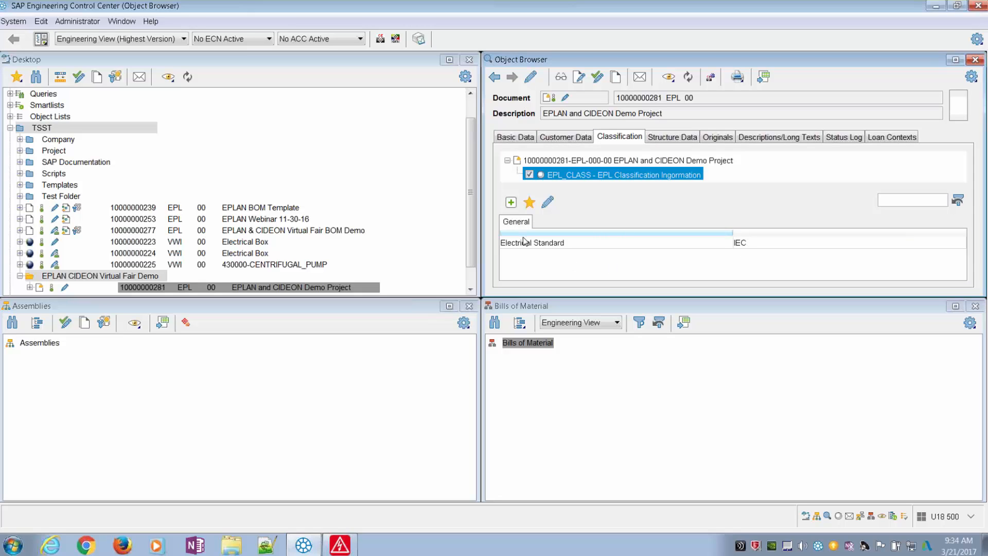
{"action": "left_click", "coordinate": [715, 139]}
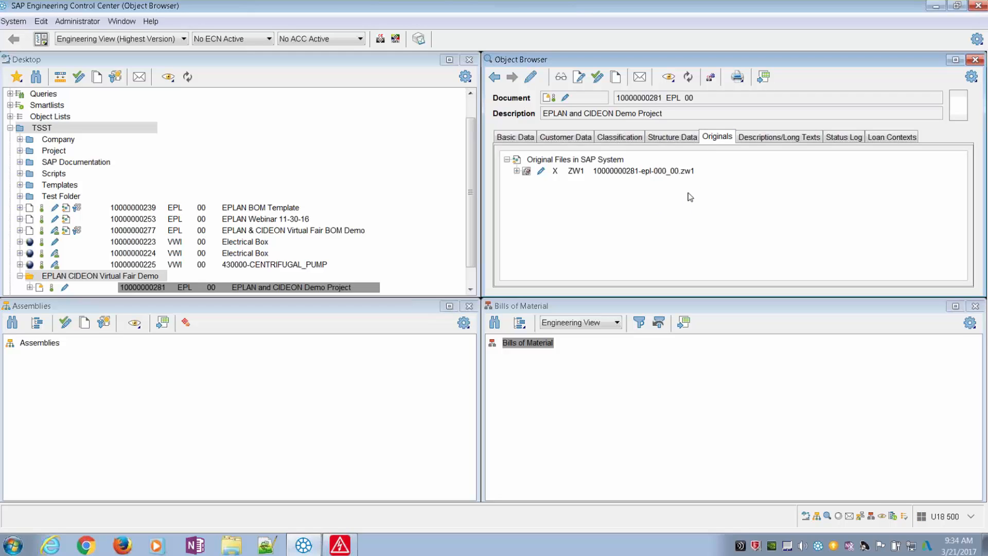
{"action": "left_click", "coordinate": [761, 138]}
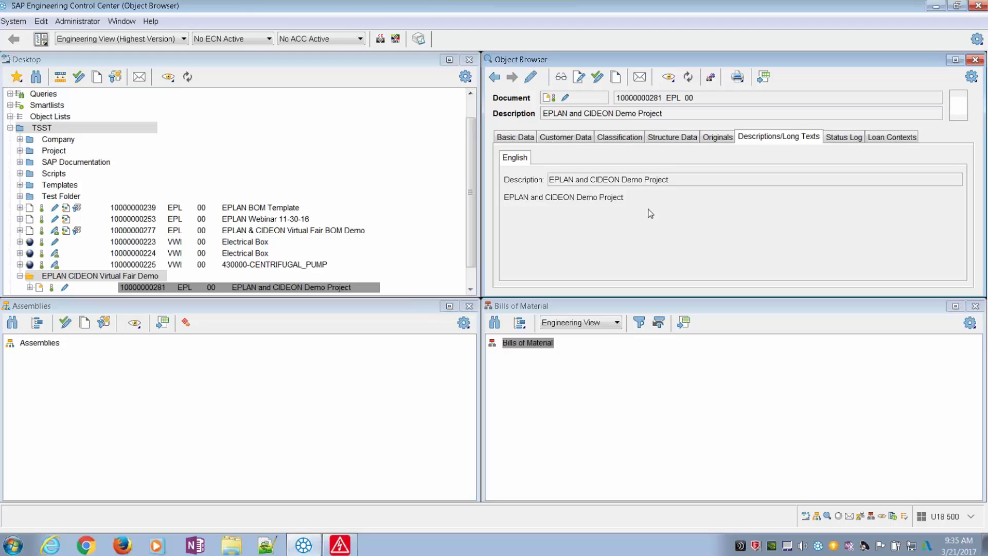
{"action": "left_click", "coordinate": [842, 137]}
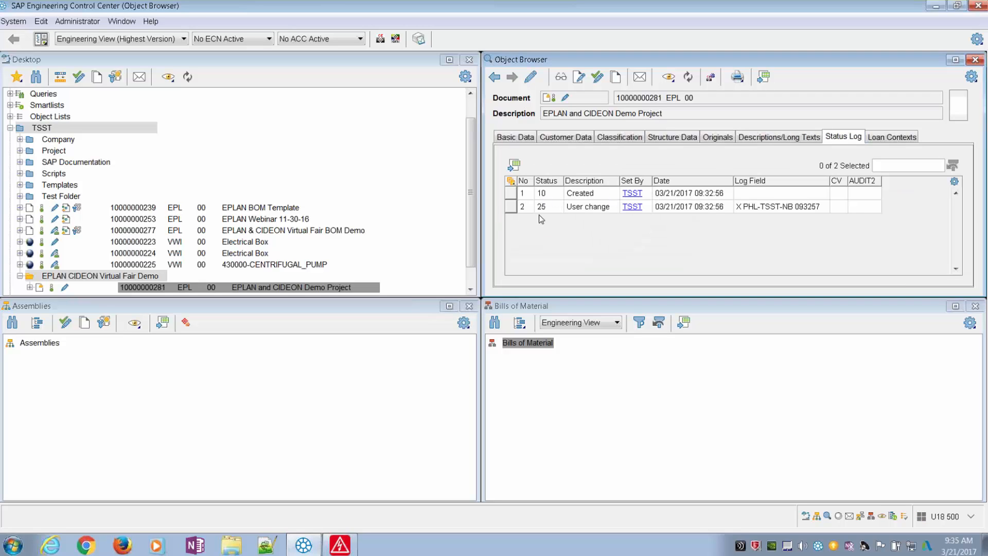
{"action": "left_click", "coordinate": [632, 206]}
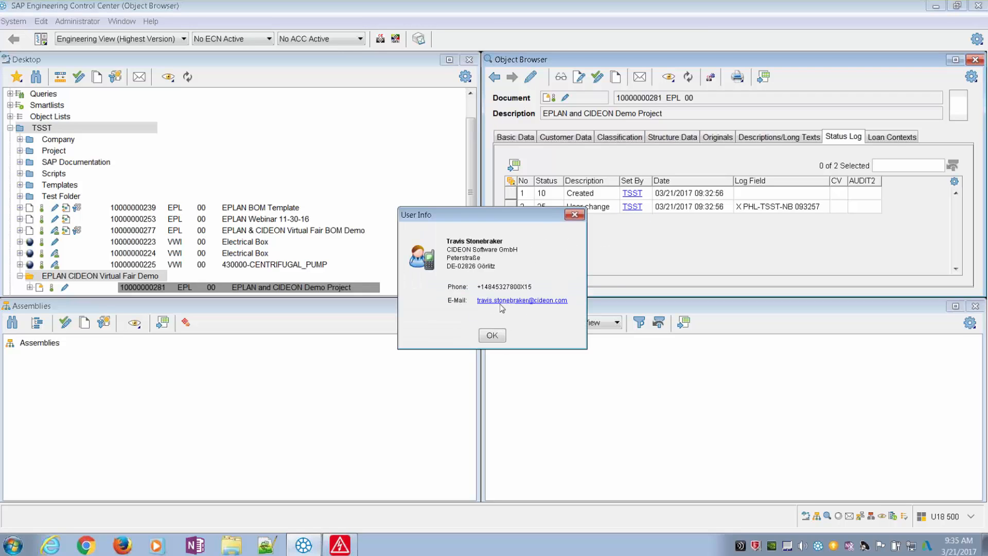
{"action": "left_click", "coordinate": [492, 336]}
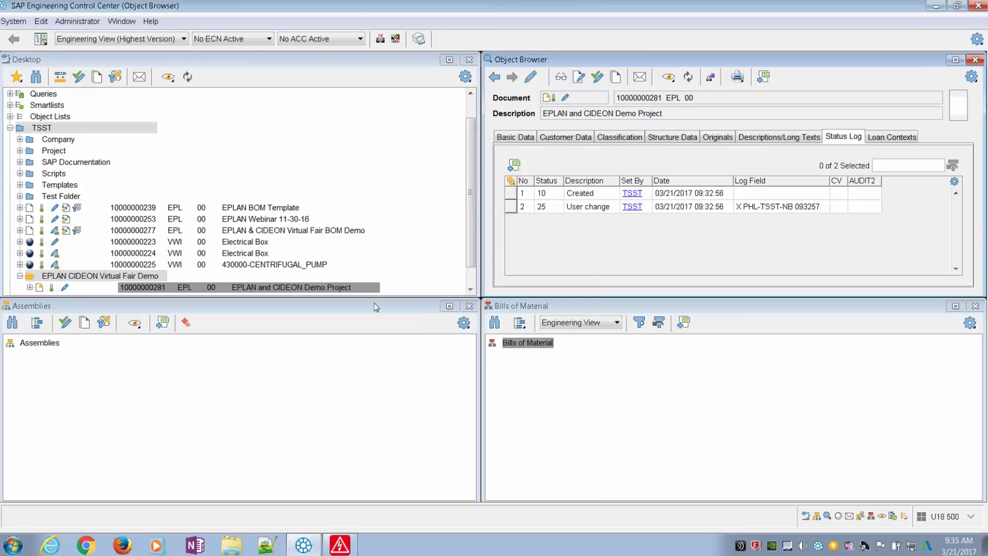
- Open the demo project's original for editing and display its title page / cover sheet in EPLAN Electric P8
{"action": "right_click", "coordinate": [154, 287]}
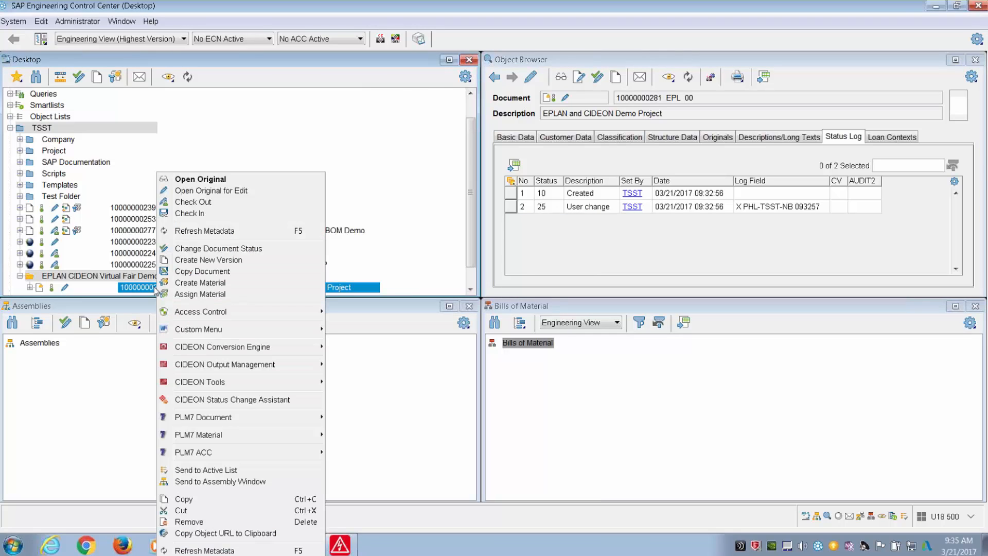
{"action": "left_click", "coordinate": [208, 191]}
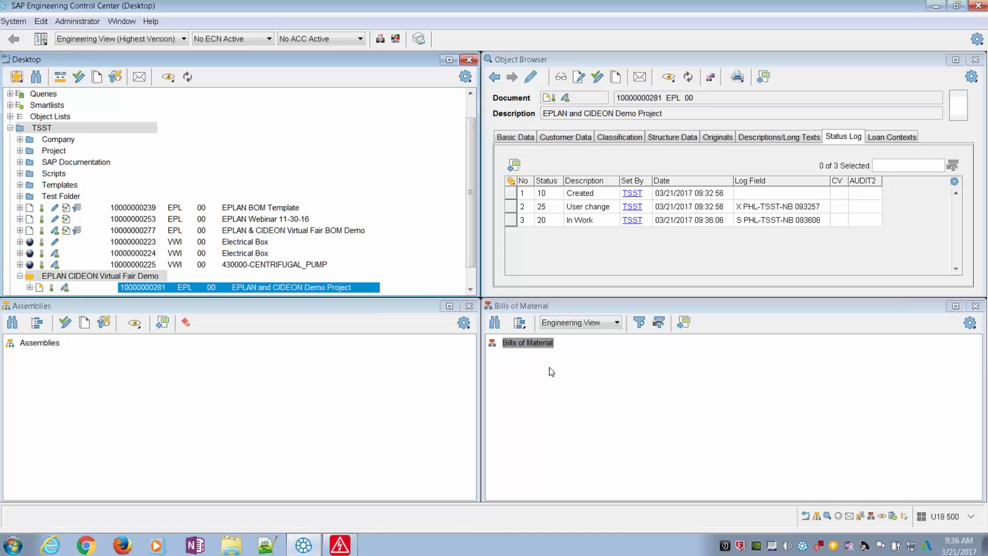
{"action": "left_click", "coordinate": [345, 548]}
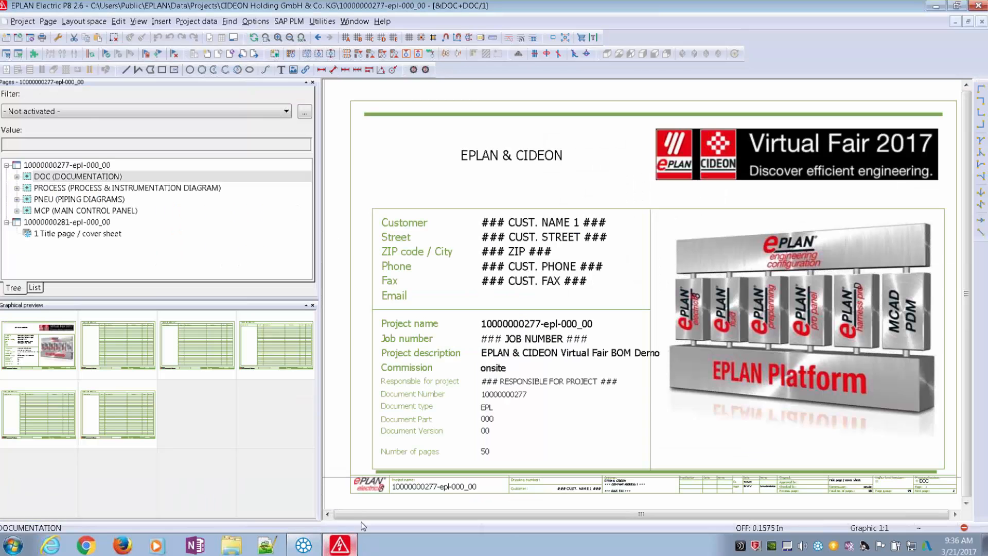
{"action": "left_click", "coordinate": [73, 224]}
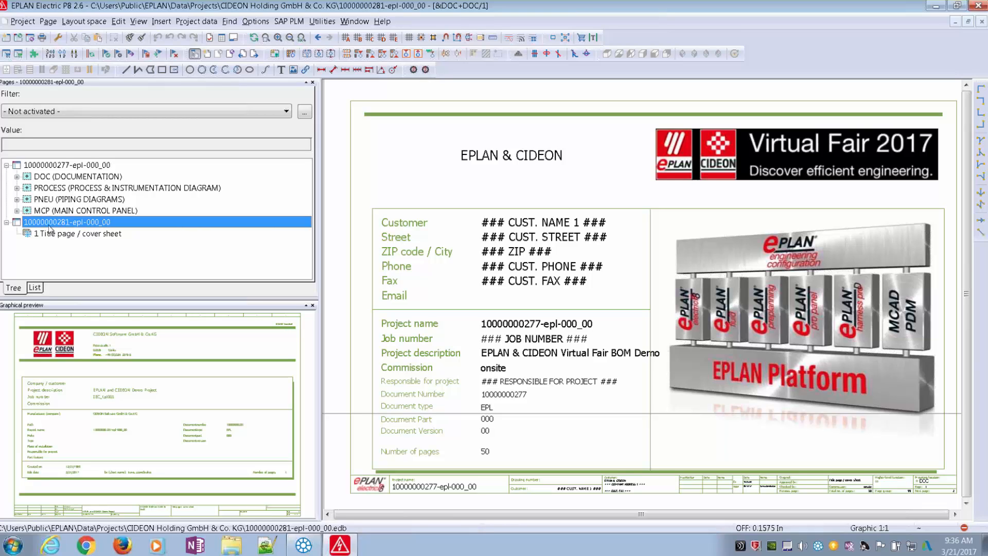
{"action": "double_click", "coordinate": [84, 235]}
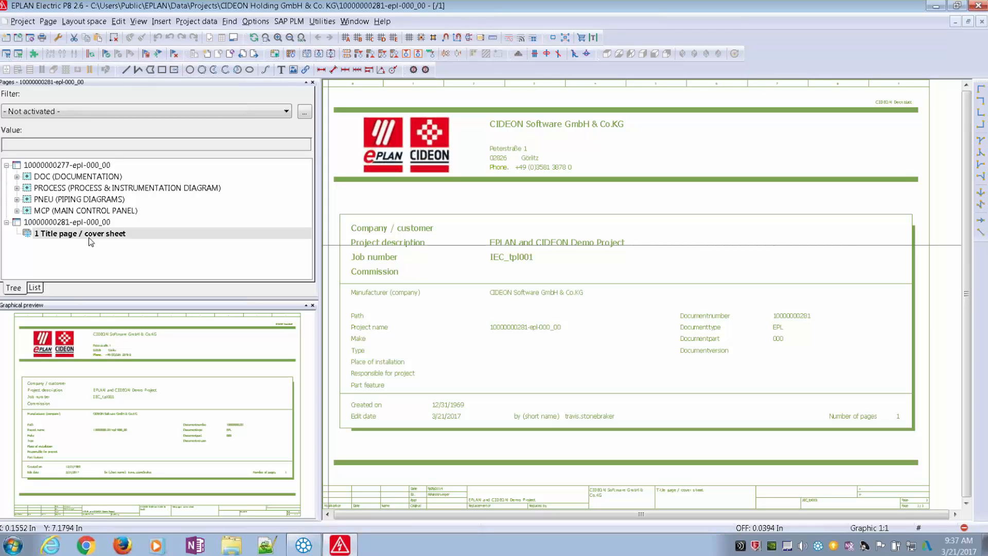
- Select the new demo project in the page tree and open ECTR through EPLAN's SAP PLM integration
{"action": "left_click", "coordinate": [17, 177]}
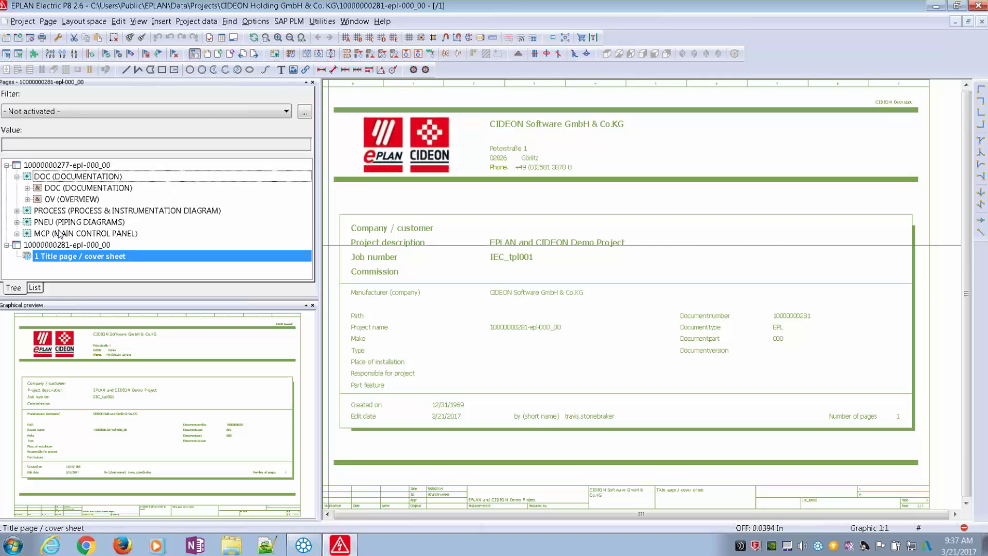
{"action": "left_click", "coordinate": [80, 246]}
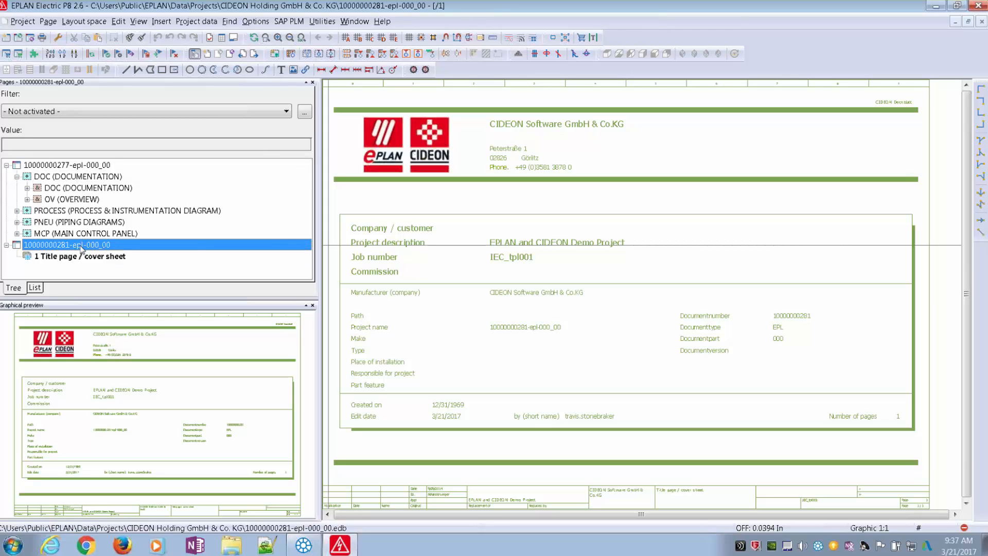
{"action": "left_click", "coordinate": [287, 23]}
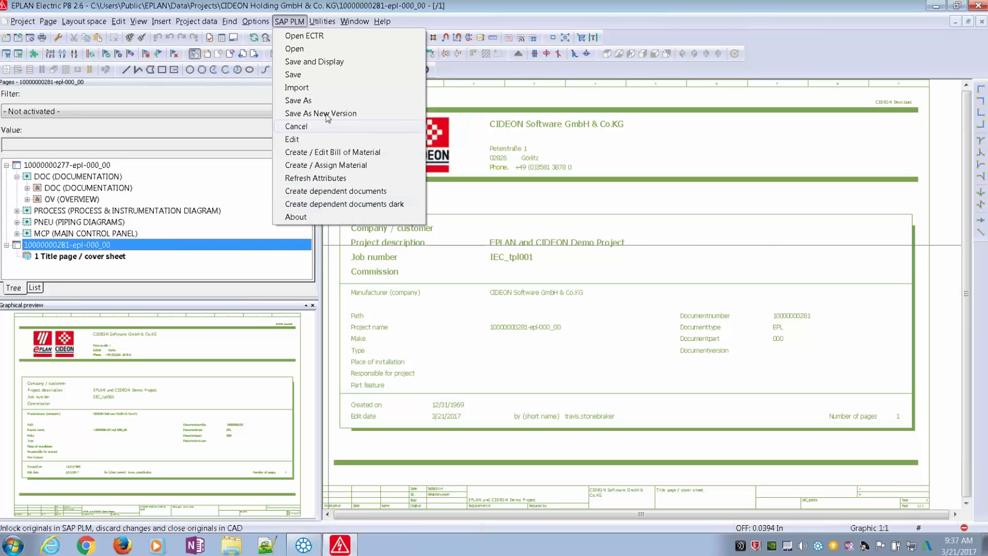
{"action": "left_click", "coordinate": [316, 37]}
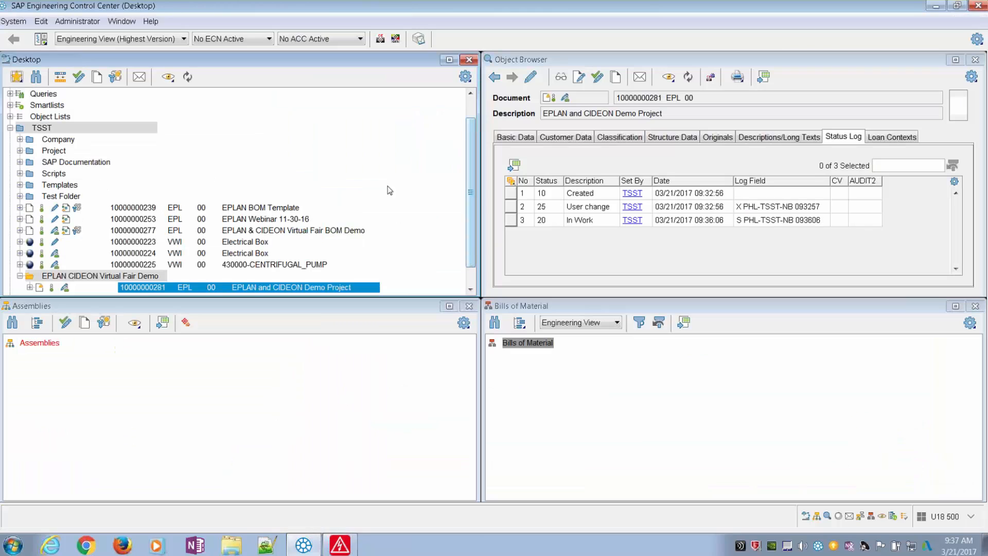
- Return to EPLAN Electric P8 and run an SAP PLM document search for type EPL with the description EPLAN*
{"action": "left_click", "coordinate": [340, 544]}
{"action": "left_click", "coordinate": [289, 21]}
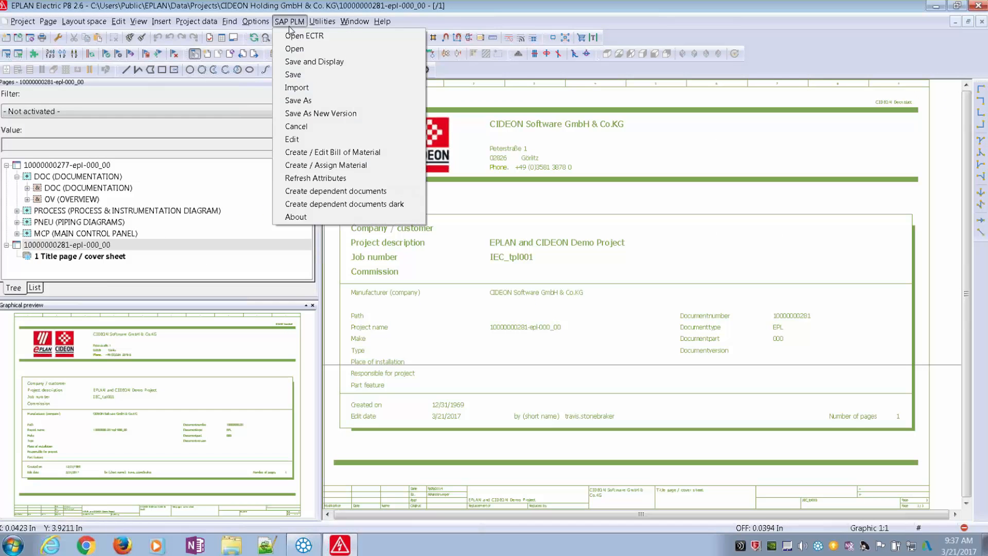
{"action": "left_click", "coordinate": [312, 50]}
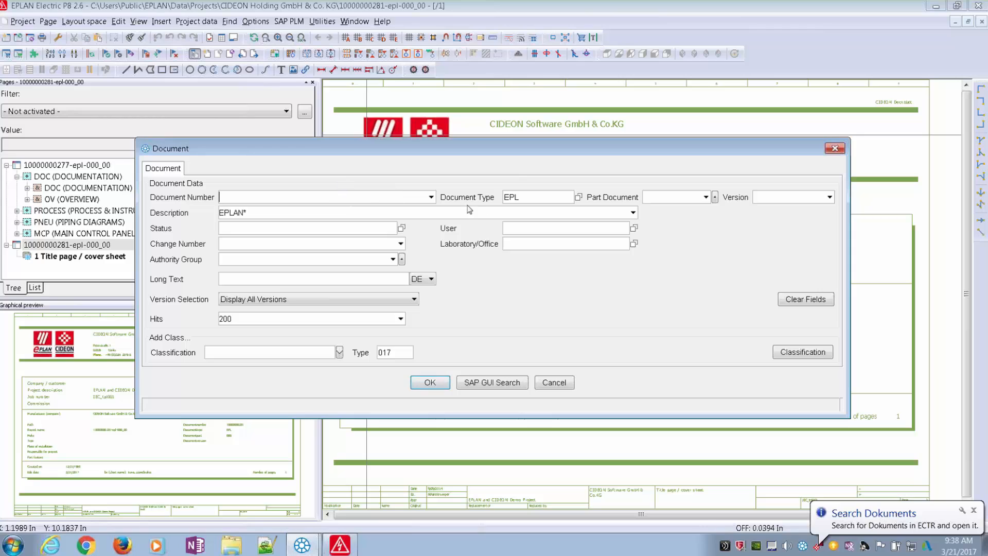
{"action": "left_click_drag", "start_coordinate": [521, 197], "coordinate": [508, 198]}
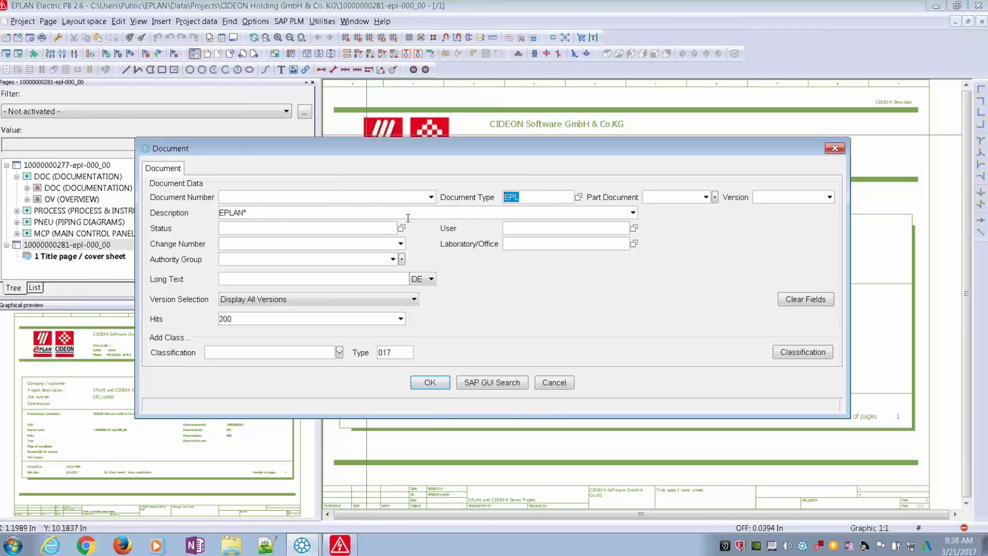
{"action": "left_click_drag", "start_coordinate": [246, 213], "coordinate": [208, 213]}
{"action": "left_click", "coordinate": [429, 383]}
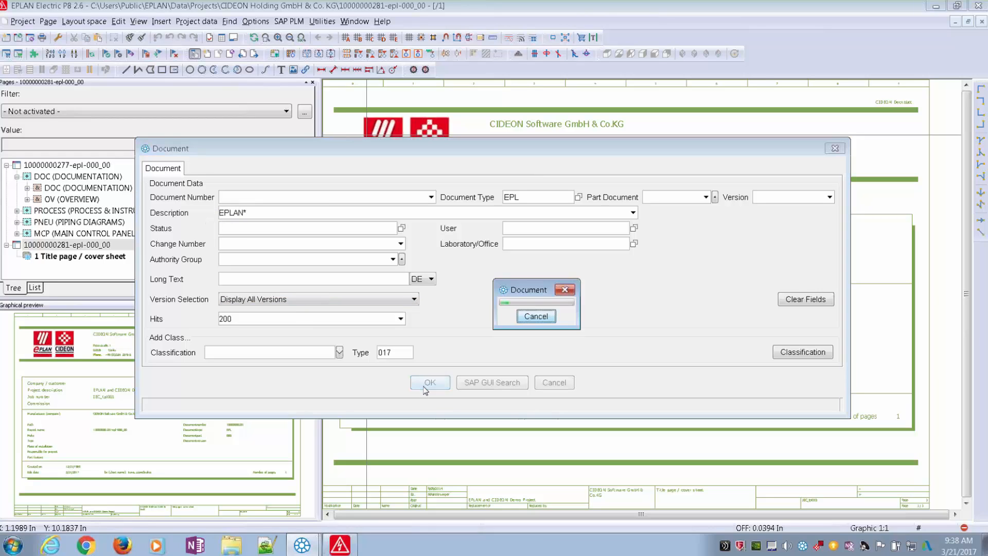
- Locate and select the EPLAN and CIDEON Demo Project among the found documents, and close the selection without opening it
{"action": "left_click", "coordinate": [493, 367]}
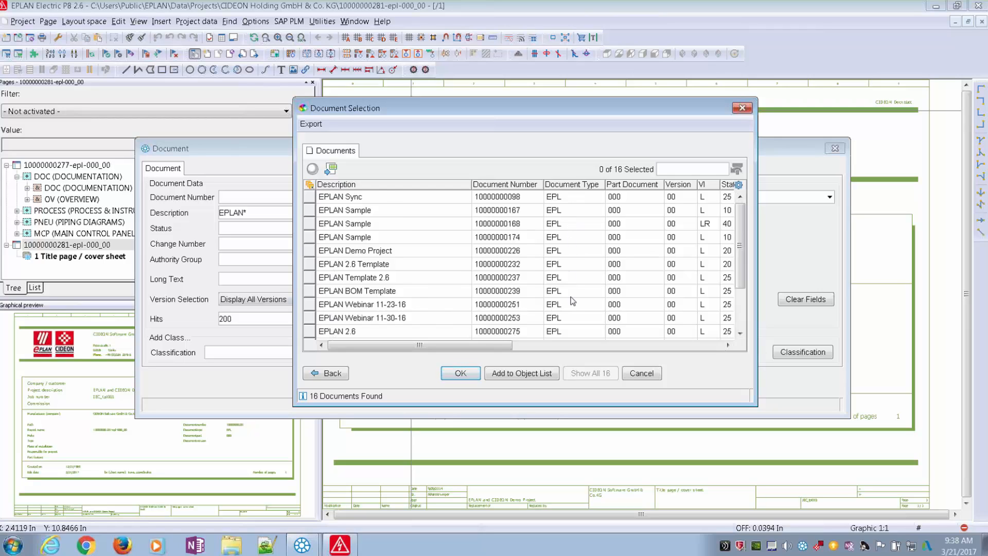
{"action": "scroll", "coordinate": [570, 293], "scroll_direction": "down", "scroll_amount": 2}
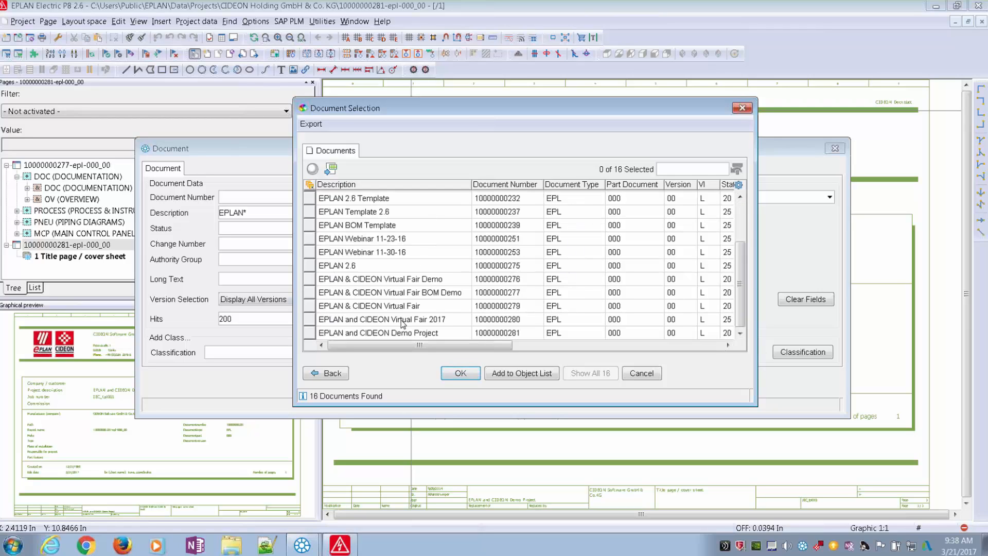
{"action": "left_click", "coordinate": [310, 333]}
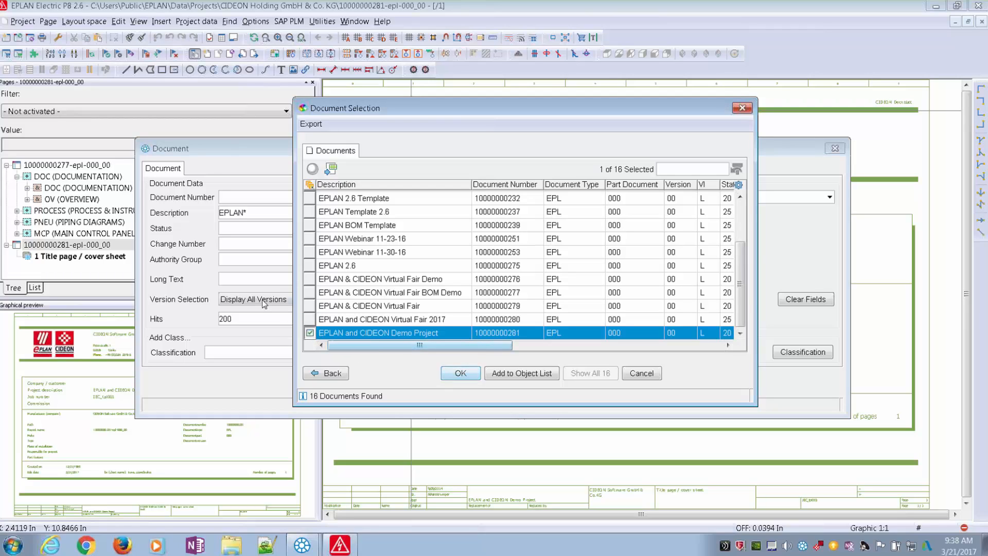
{"action": "left_click", "coordinate": [641, 373]}
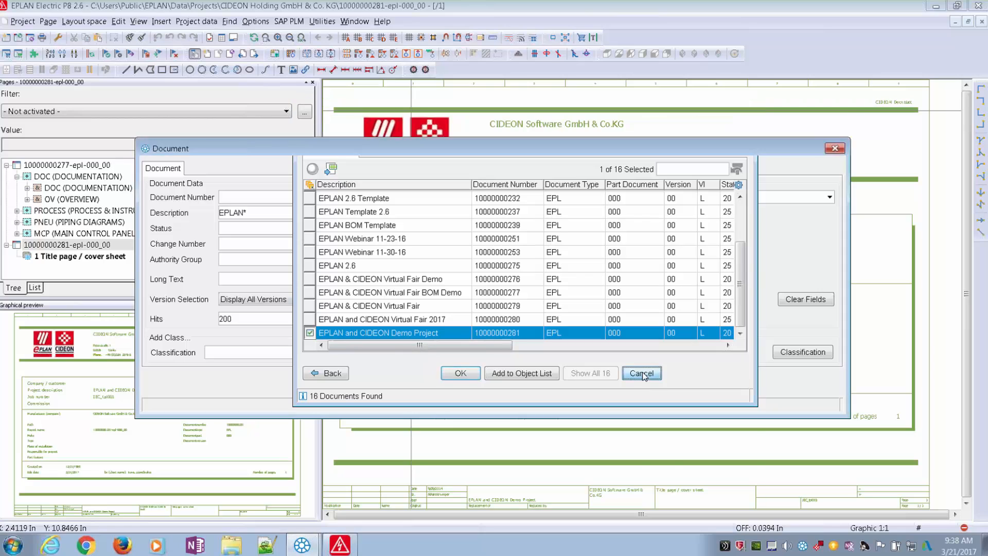
{"action": "left_click", "coordinate": [289, 21]}
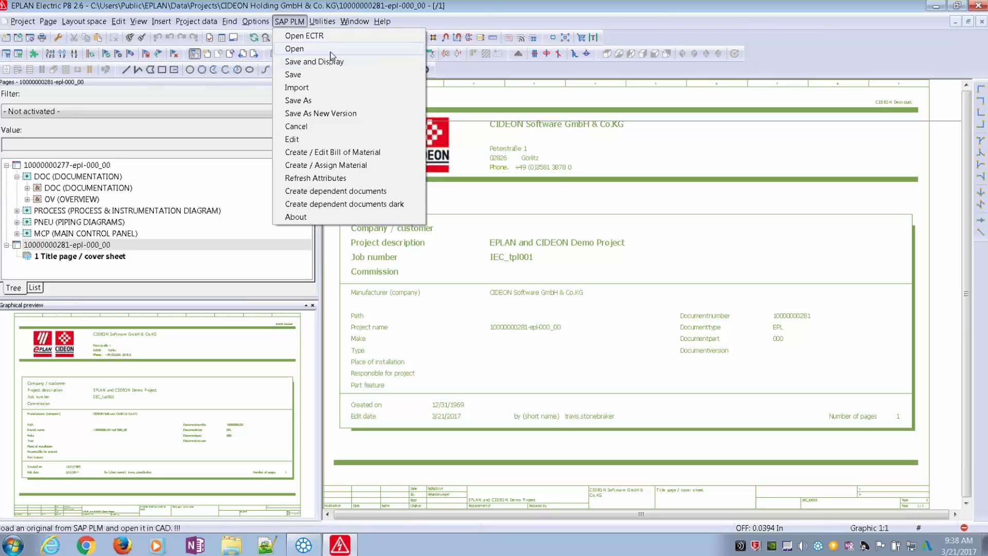
{"action": "left_click", "coordinate": [367, 167]}
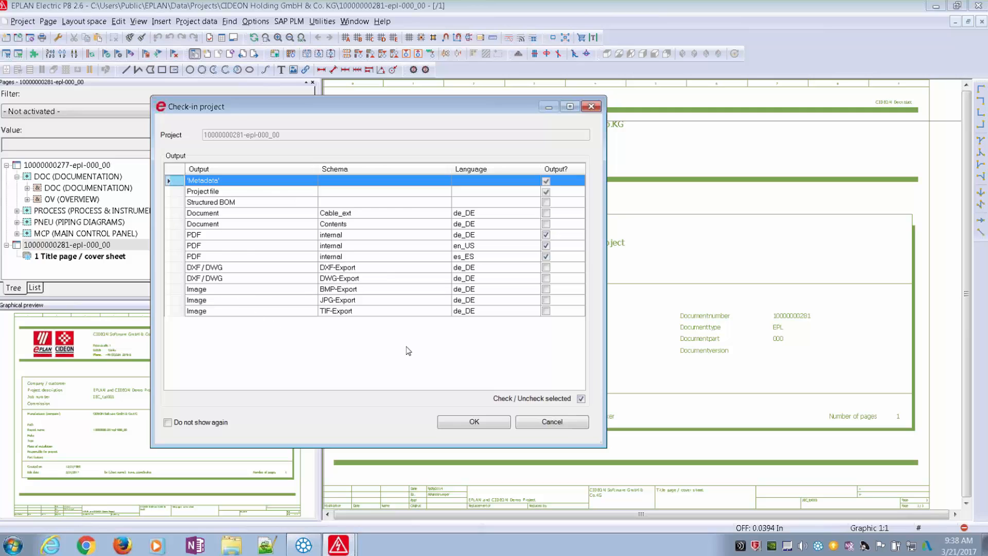
{"action": "left_click", "coordinate": [543, 426]}
{"action": "left_click", "coordinate": [289, 21]}
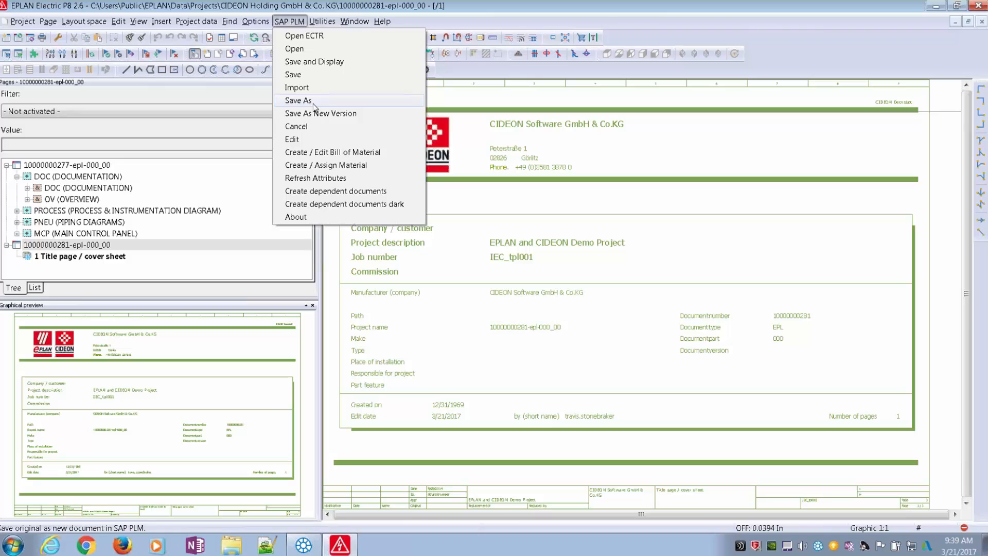
{"action": "left_click", "coordinate": [68, 251]}
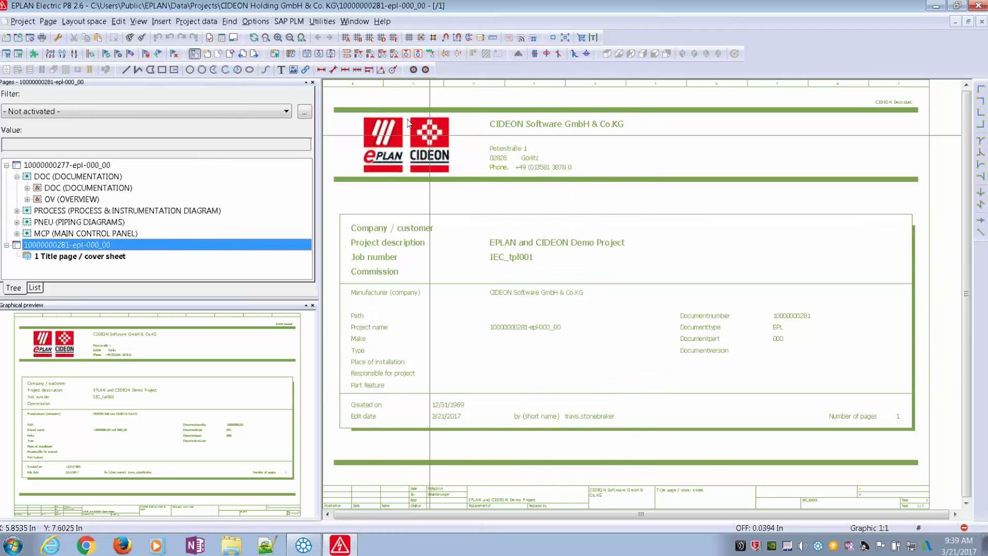
{"action": "left_click", "coordinate": [295, 22]}
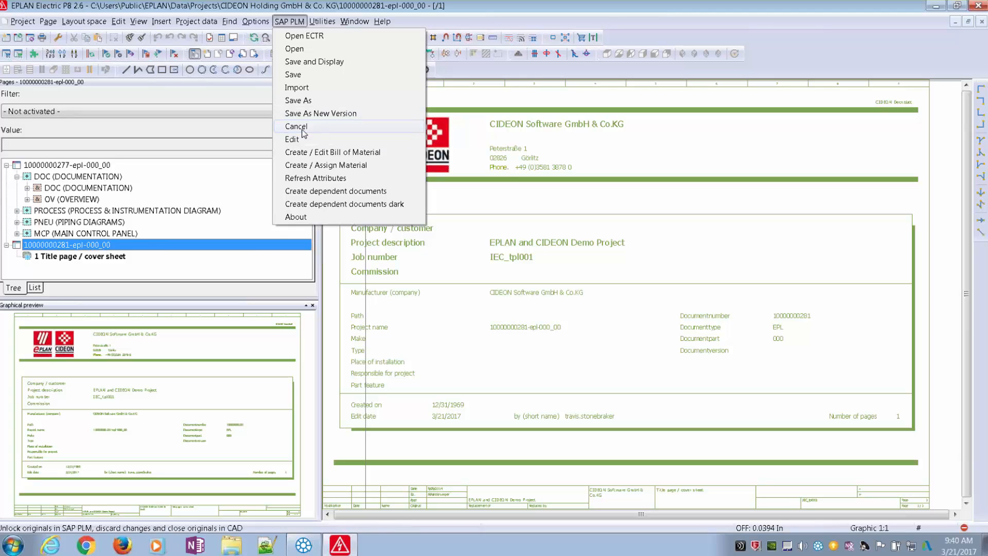
- Switch to SAP Engineering Control Center, examine the commands available for the EPLAN and CIDEON Demo Project document, and return to EPLAN Electric P8
{"action": "left_click", "coordinate": [309, 550]}
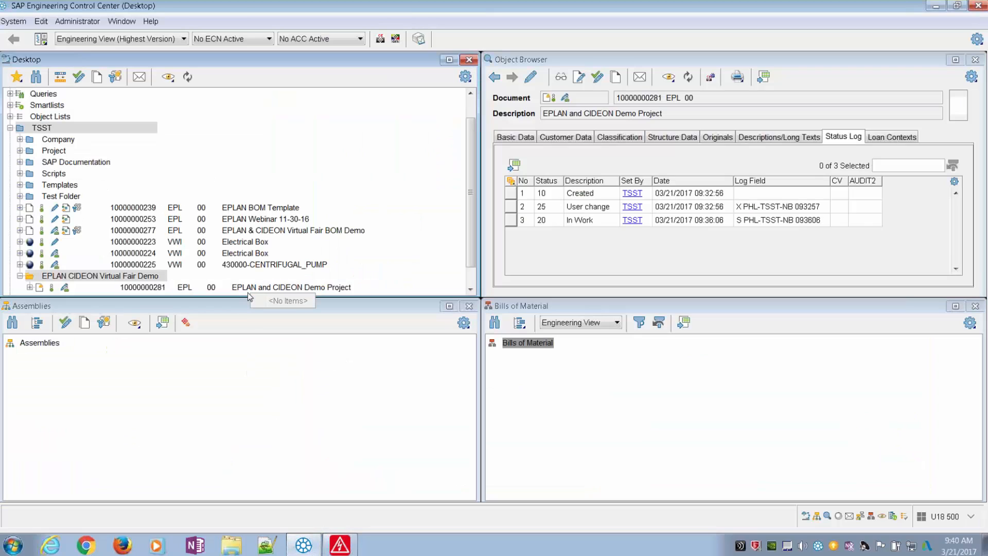
{"action": "left_click", "coordinate": [246, 287]}
{"action": "right_click", "coordinate": [248, 290]}
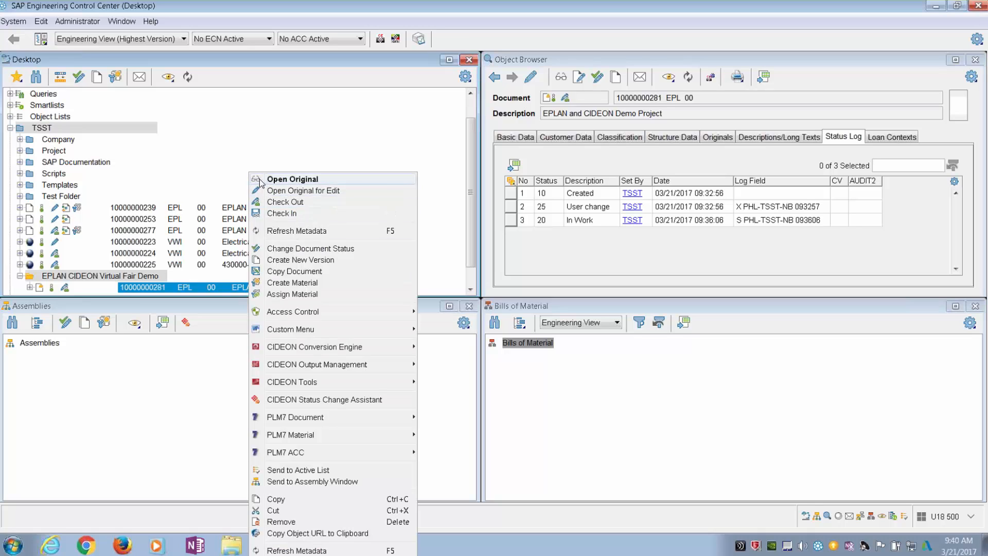
{"action": "mouse_move", "coordinate": [381, 446]}
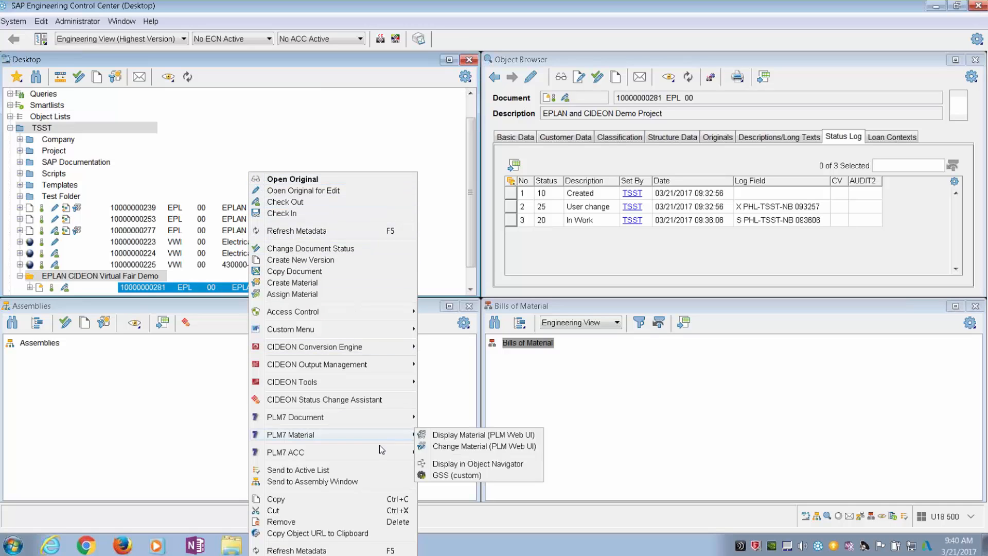
{"action": "left_click", "coordinate": [455, 538]}
{"action": "left_click", "coordinate": [339, 544]}
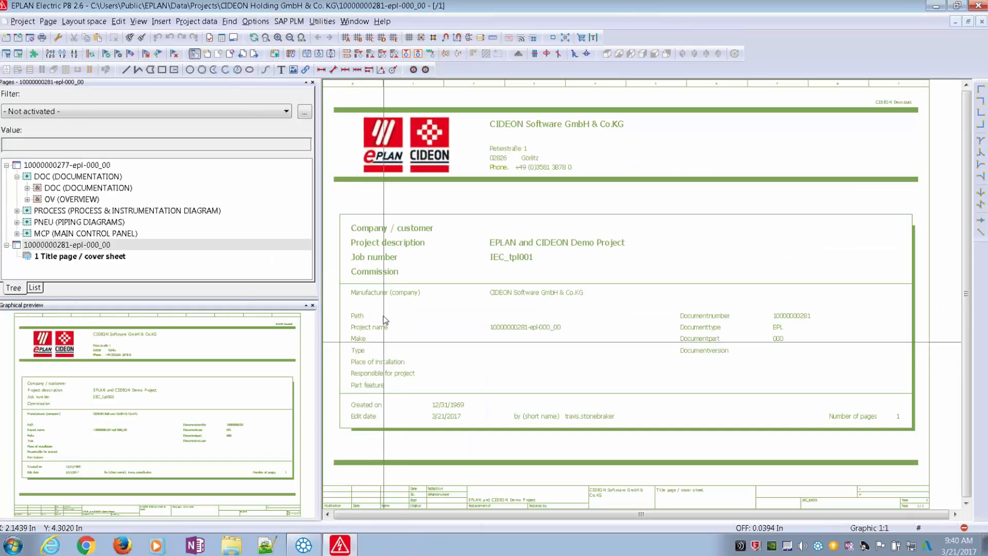
{"action": "left_click", "coordinate": [289, 21]}
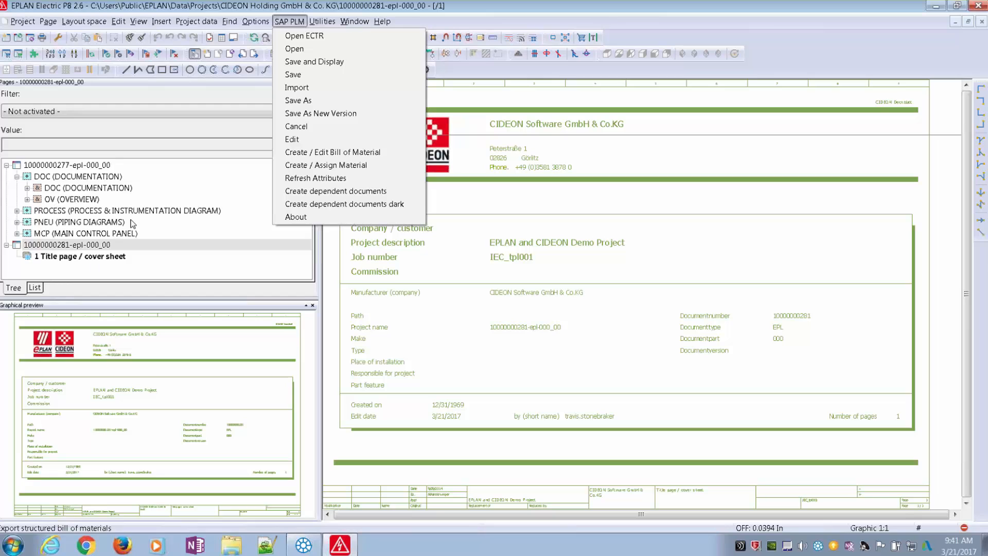
{"action": "left_click", "coordinate": [78, 166]}
{"action": "left_click", "coordinate": [288, 22]}
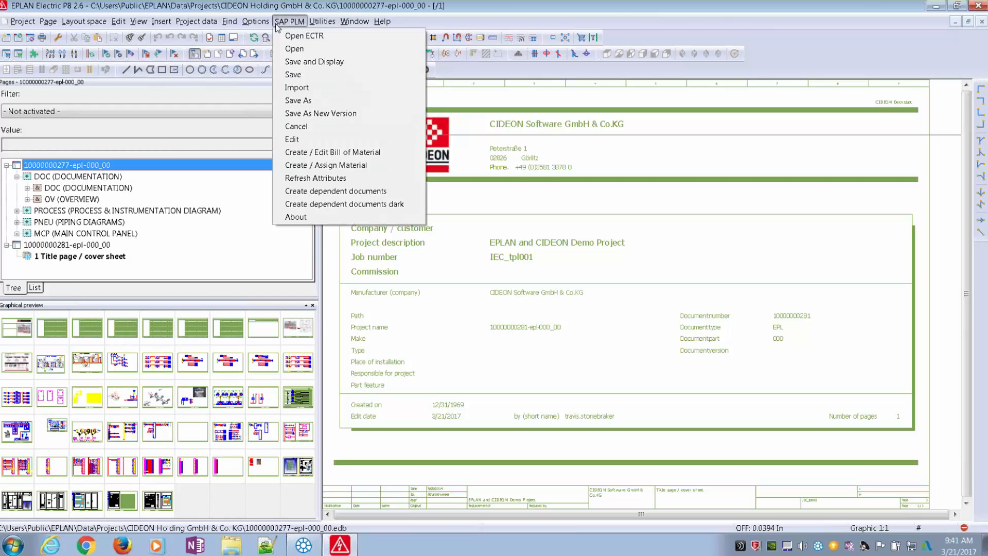
{"action": "left_click", "coordinate": [333, 151]}
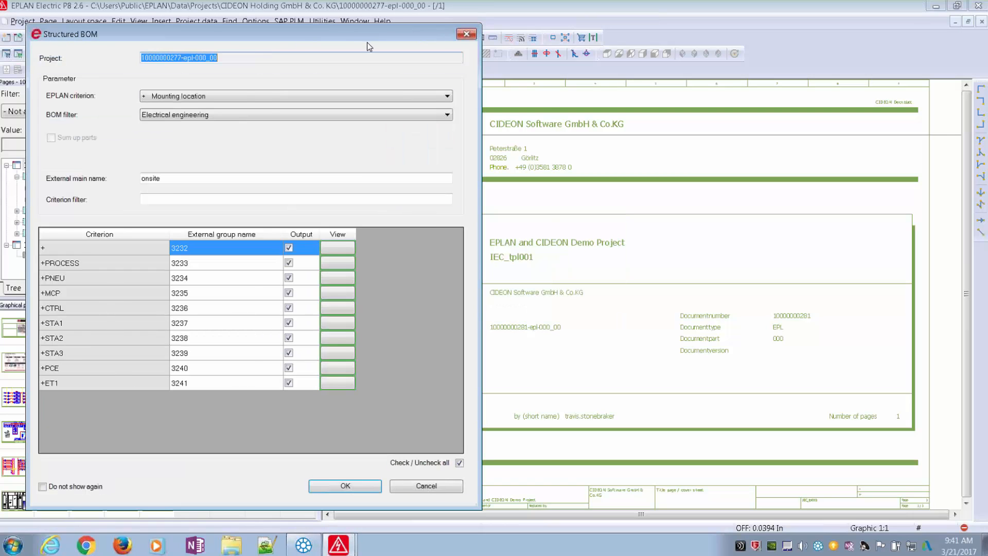
{"action": "left_click_drag", "start_coordinate": [367, 42], "coordinate": [434, 44]}
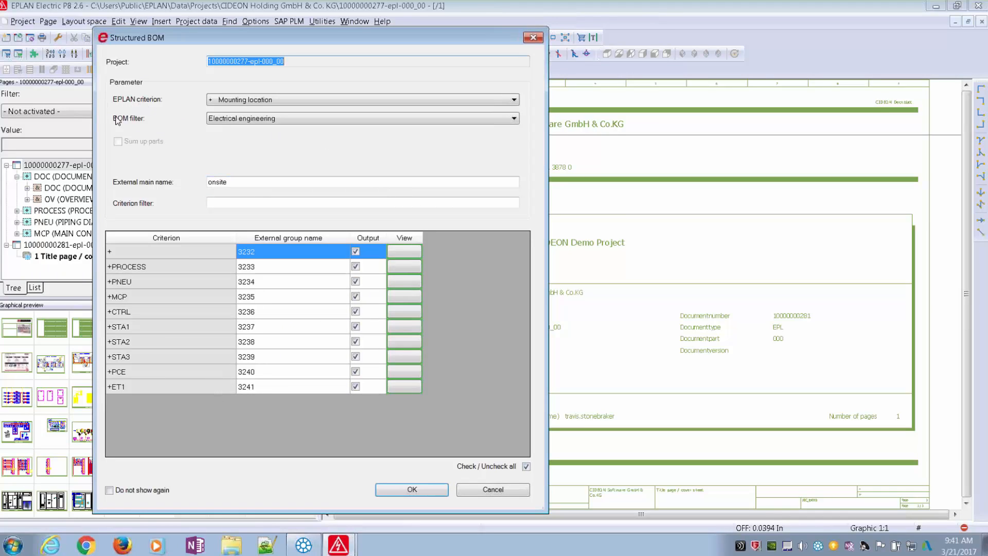
- Examine the available EPLAN criteria and BOM filters for the structured BOM, and cancel without creating it
{"action": "left_click", "coordinate": [265, 100]}
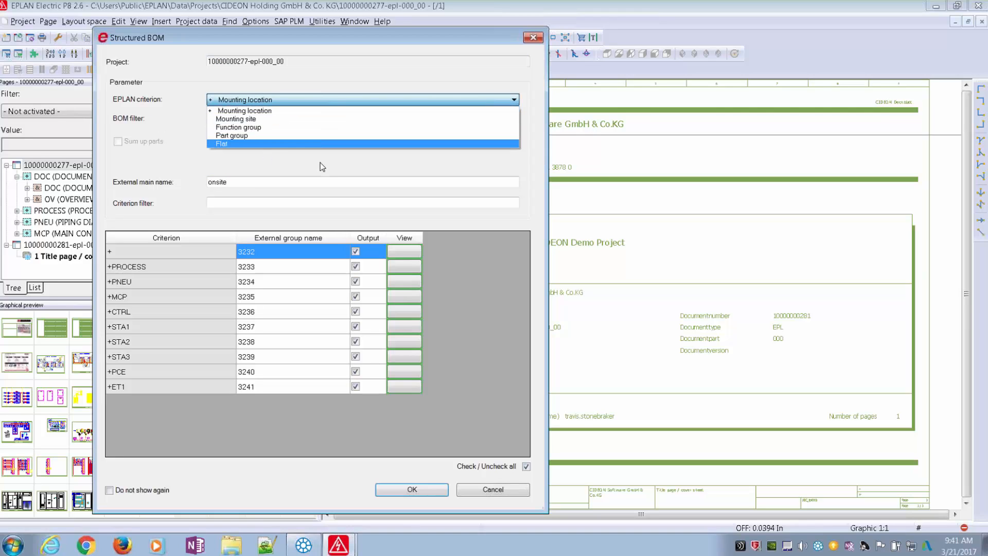
{"action": "left_click", "coordinate": [322, 166]}
{"action": "left_click", "coordinate": [284, 120]}
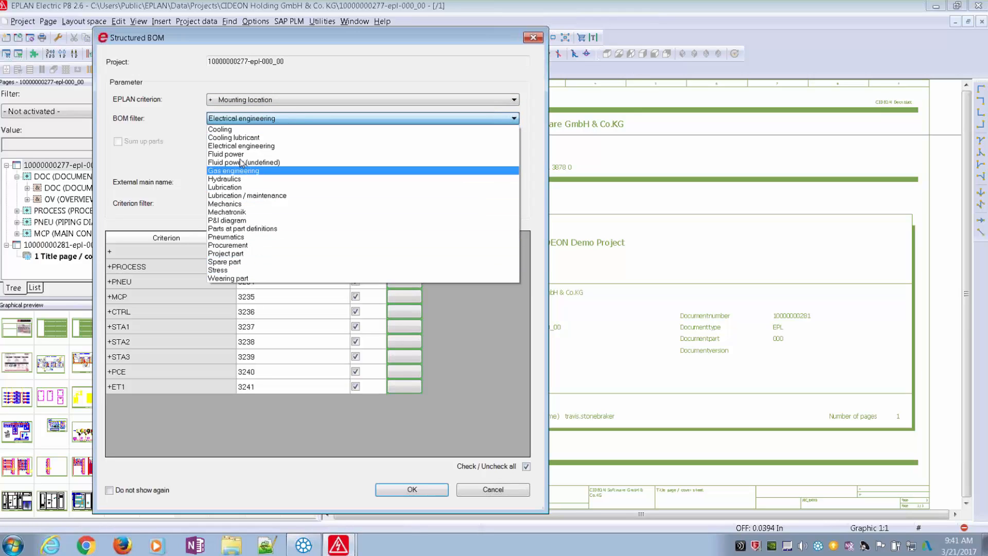
{"action": "left_click", "coordinate": [181, 186]}
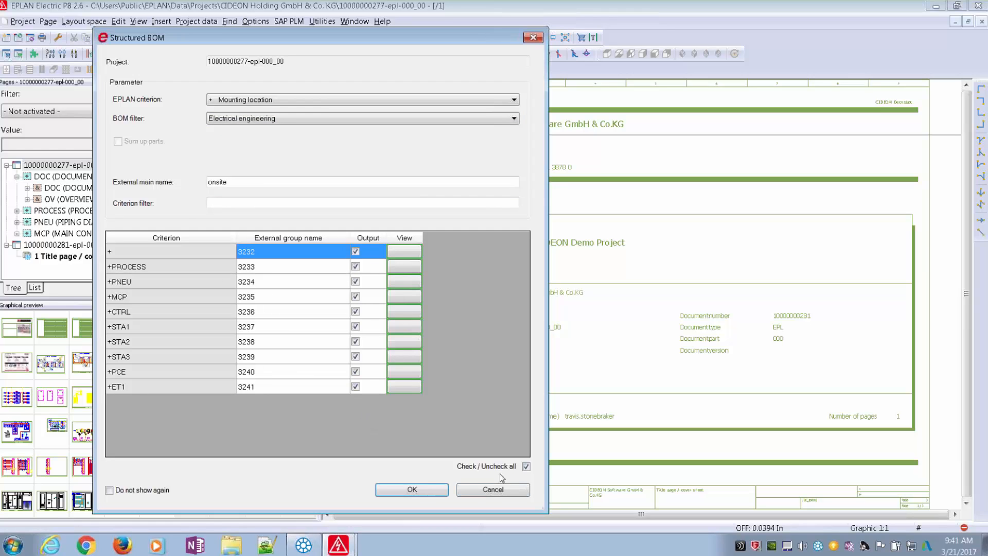
{"action": "left_click", "coordinate": [502, 493]}
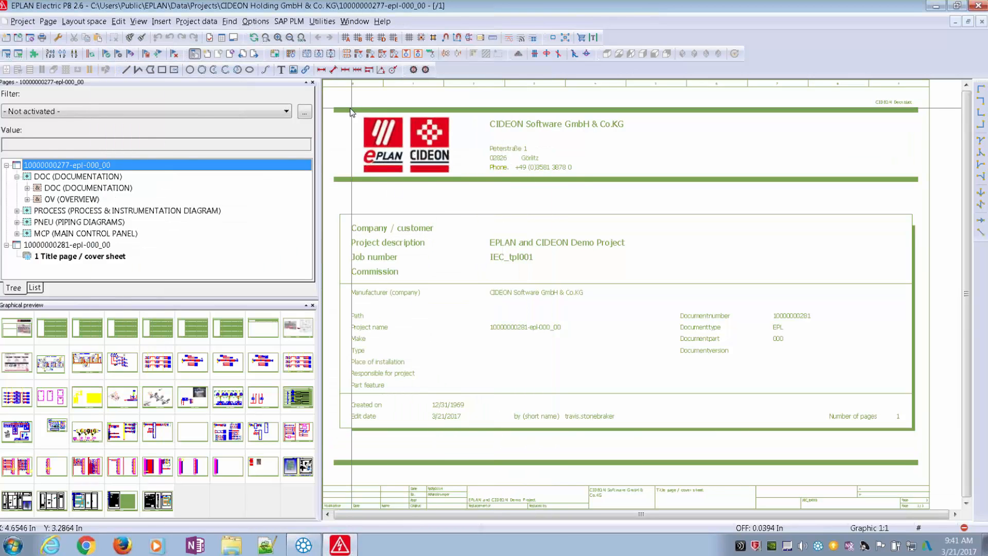
- Switch to SAP Engineering Control Center, change the demo project's English description to "EPLAN and CIDEON Demo Project 2017", and save the document
{"action": "left_click", "coordinate": [289, 21]}
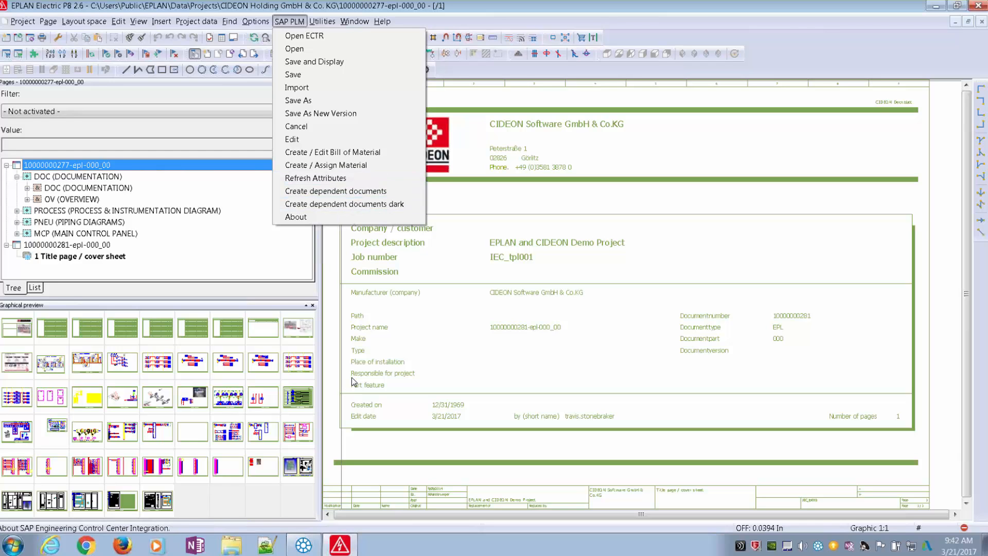
{"action": "left_click", "coordinate": [313, 549]}
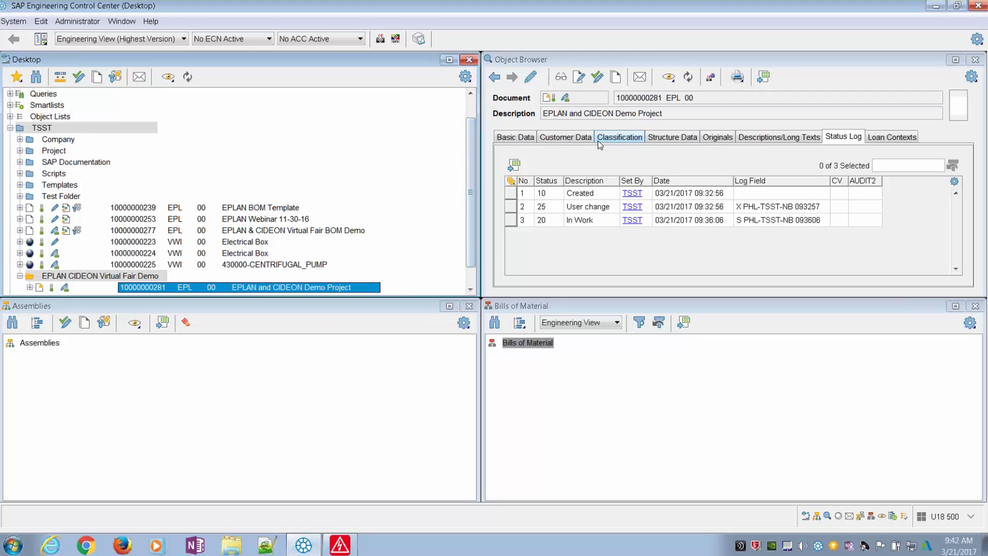
{"action": "left_click", "coordinate": [762, 137]}
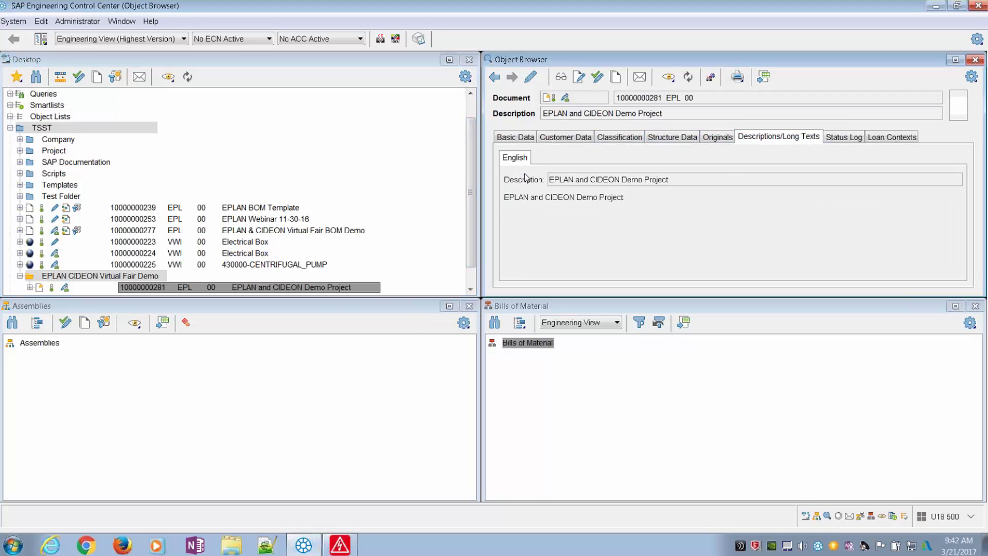
{"action": "left_click", "coordinate": [535, 83]}
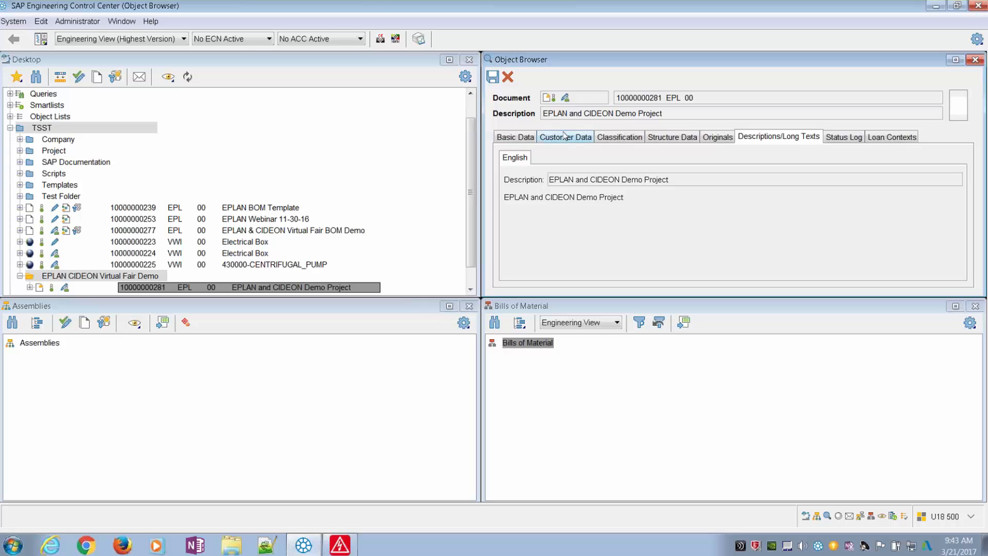
{"action": "left_click", "coordinate": [542, 239]}
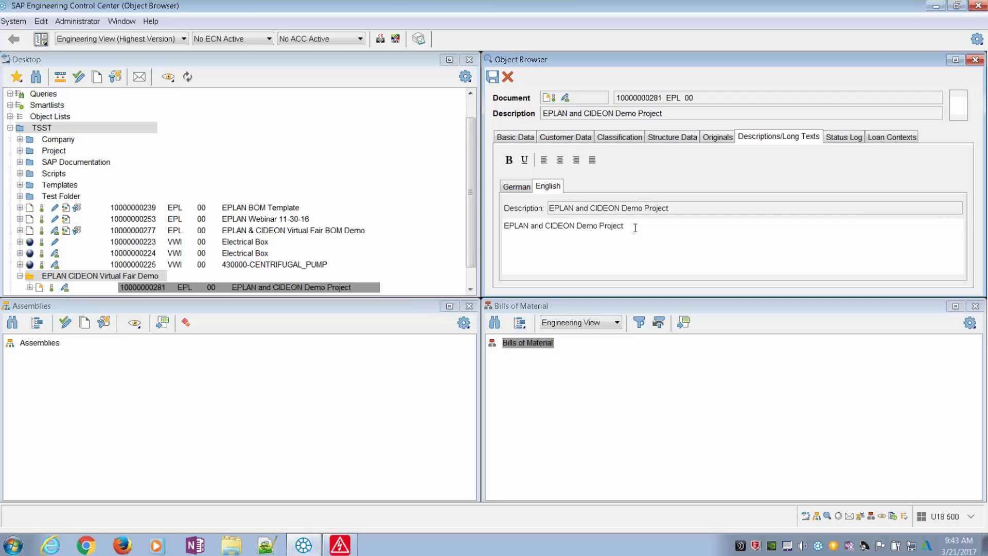
{"action": "type", "text": "2017"}
{"action": "left_click", "coordinate": [492, 76]}
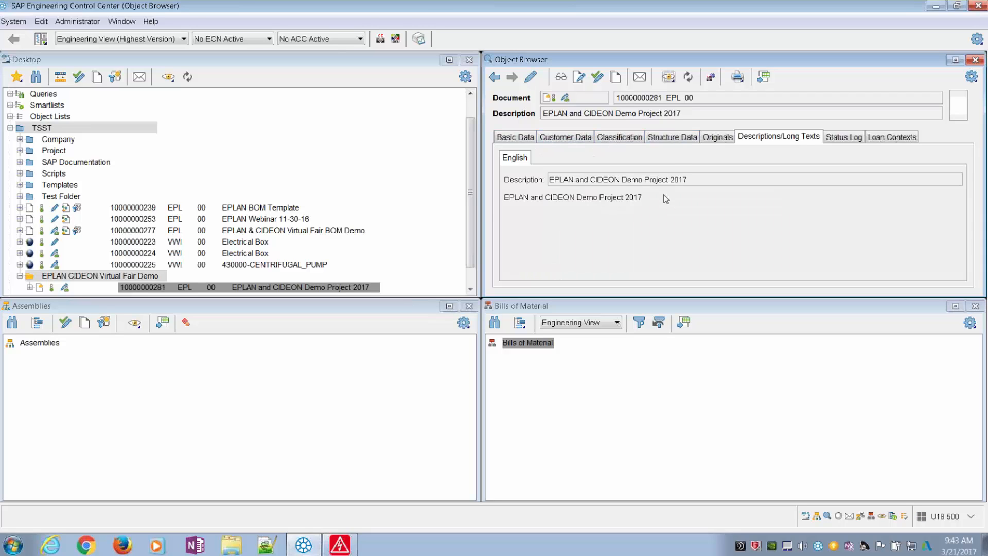
- Return to EPLAN Electric P8, refresh the project attributes from SAP PLM, and redraw the page
{"action": "mouse_move", "coordinate": [341, 549]}
{"action": "left_click", "coordinate": [329, 521]}
{"action": "left_click", "coordinate": [288, 22]}
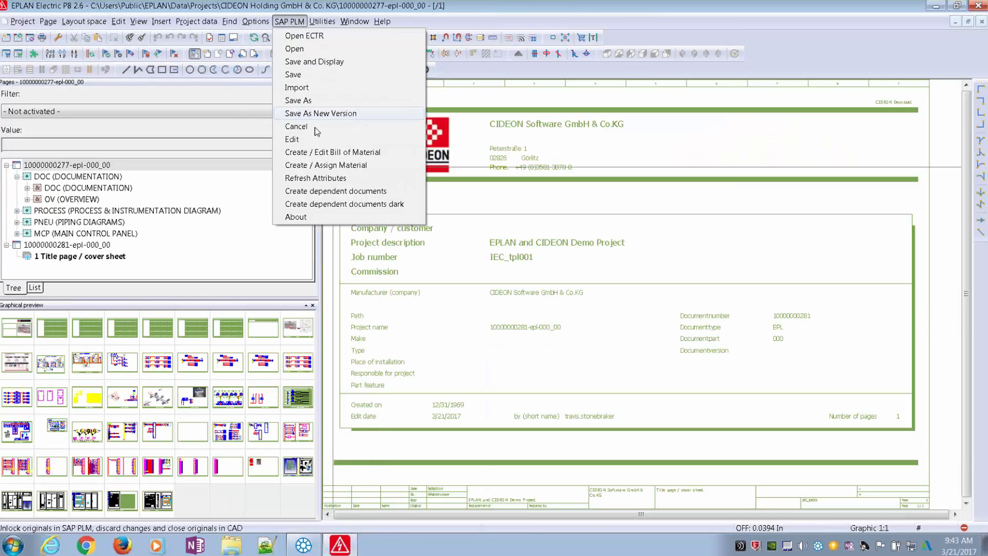
{"action": "left_click", "coordinate": [316, 180]}
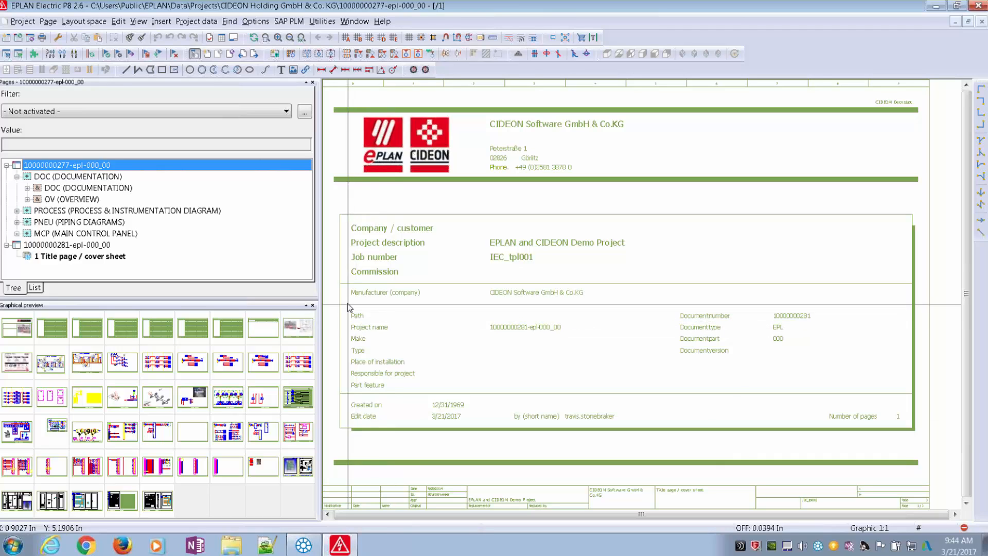
{"action": "left_click", "coordinate": [254, 40]}
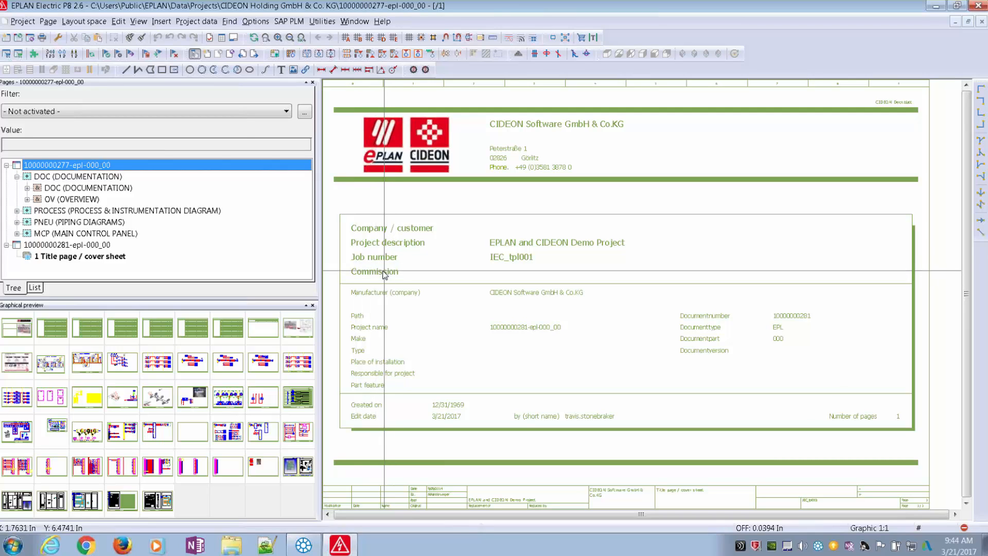
{"action": "left_click", "coordinate": [289, 22]}
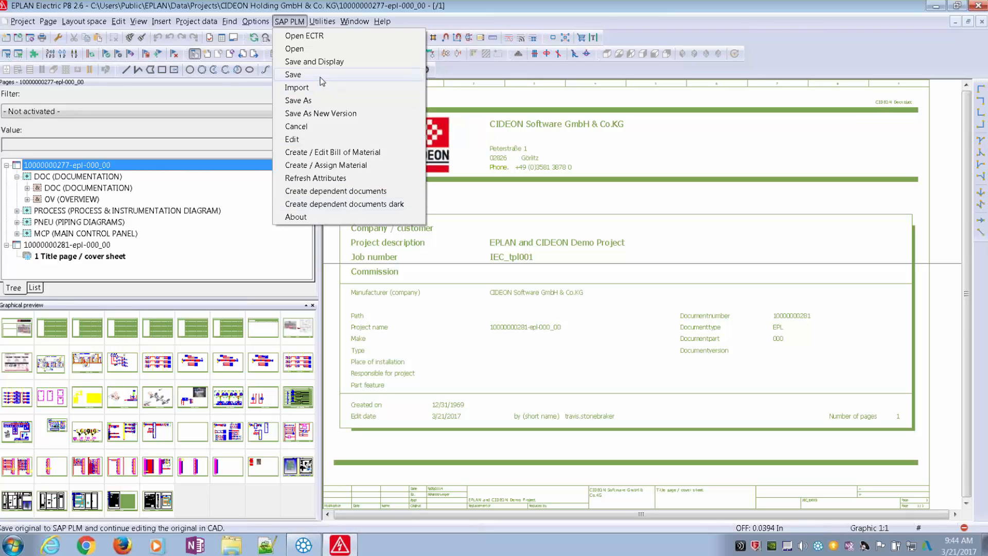
{"action": "left_click", "coordinate": [335, 191]}
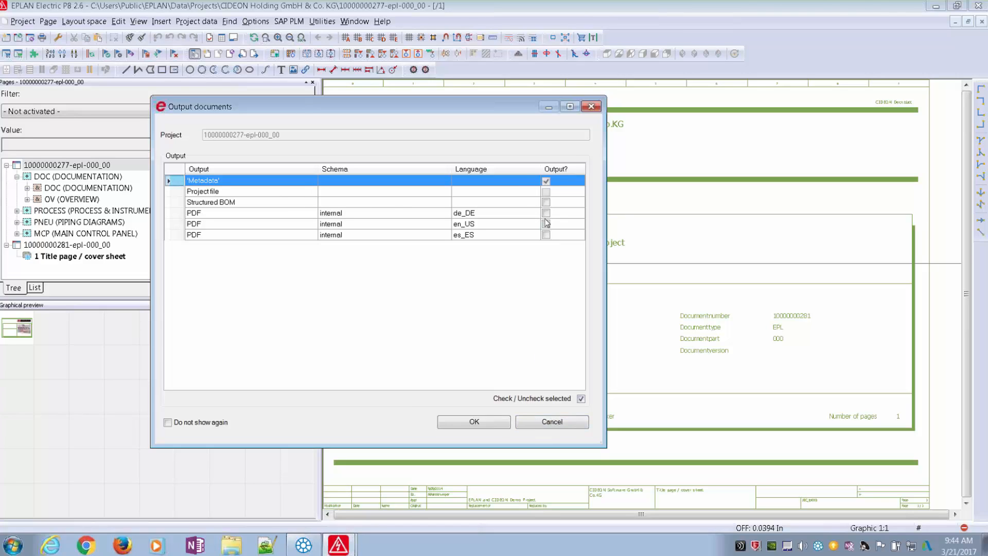
{"action": "left_click", "coordinate": [591, 106]}
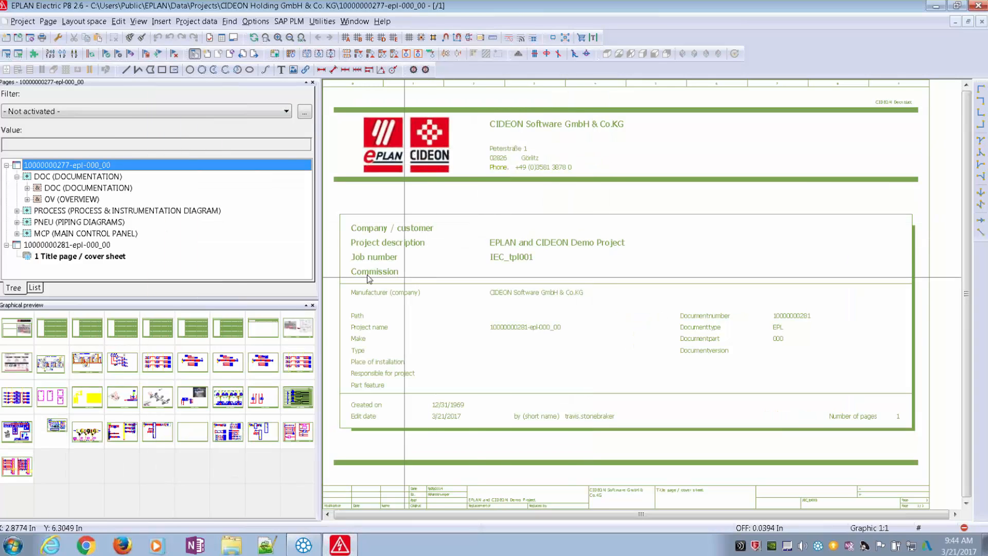
{"action": "left_click", "coordinate": [79, 245]}
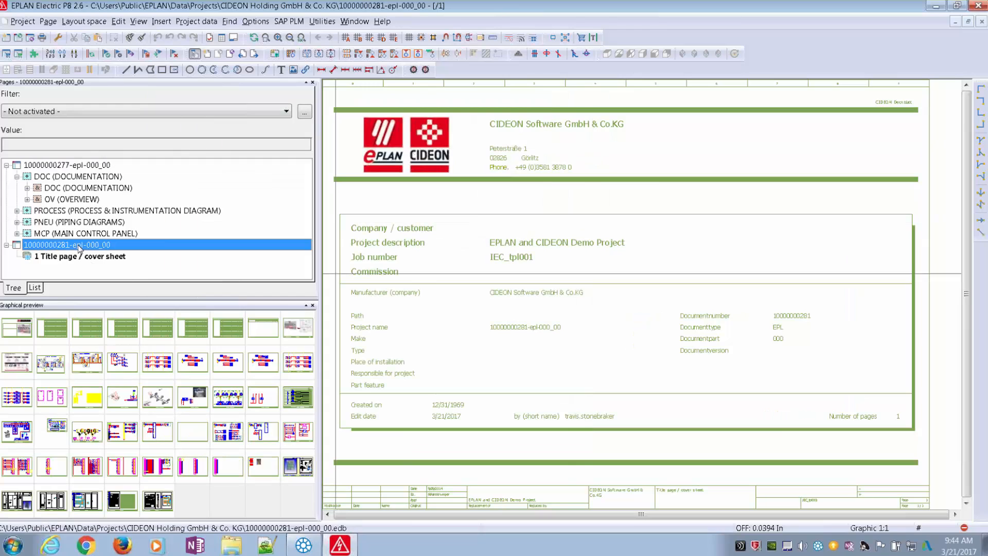
{"action": "left_click", "coordinate": [289, 21]}
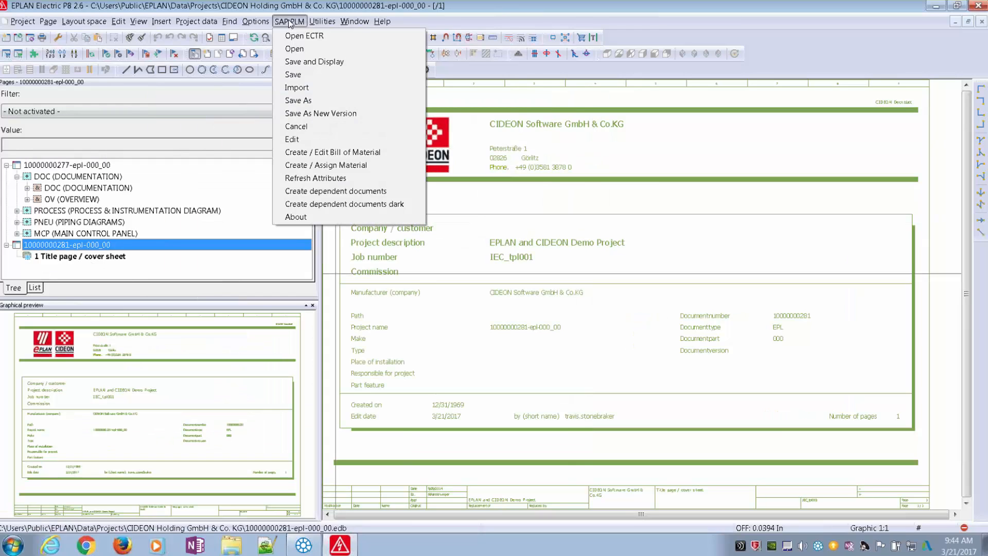
{"action": "left_click", "coordinate": [307, 63]}
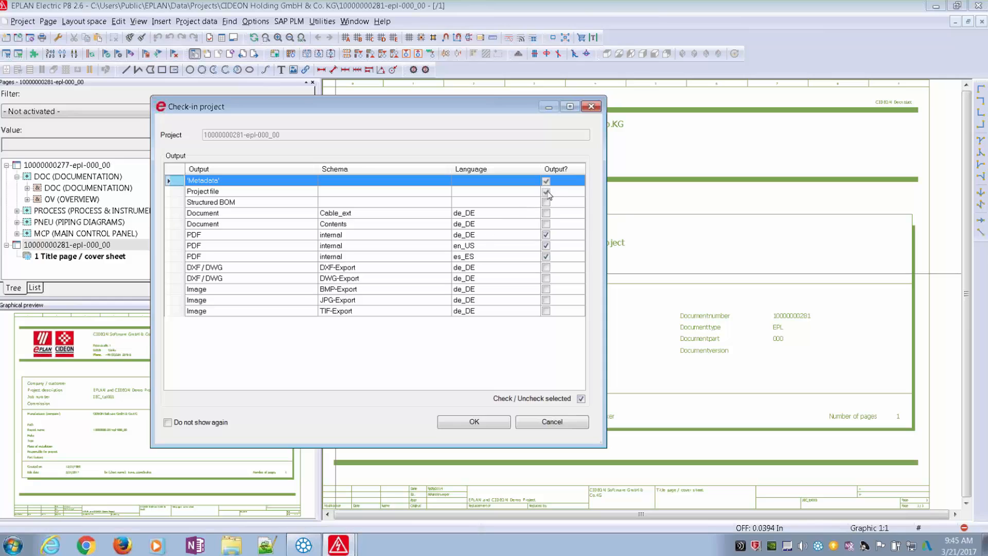
{"action": "left_click", "coordinate": [492, 424]}
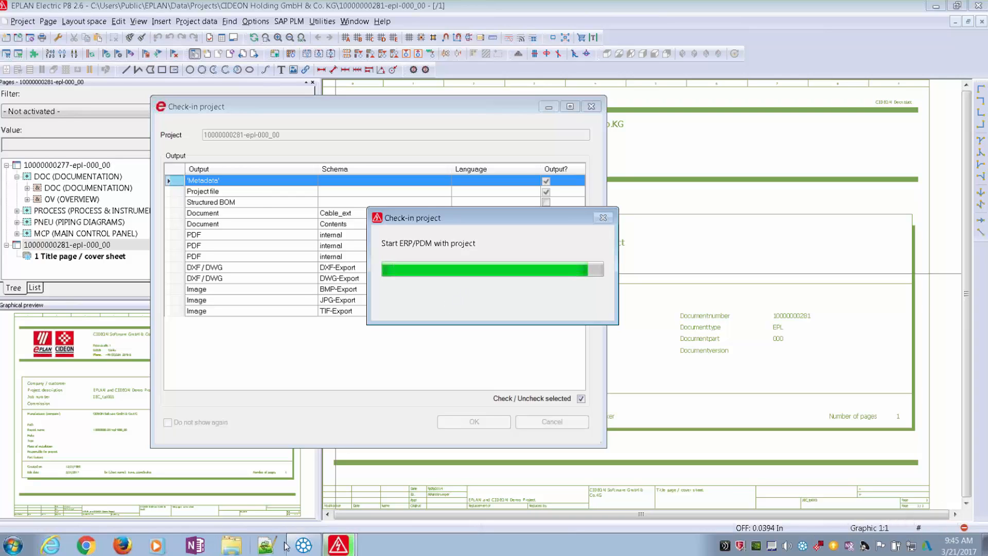
- Switch to SAP Engineering Control Center and examine the engineering change options and the basic data of the 2017 demo project document
{"action": "left_click", "coordinate": [304, 544]}
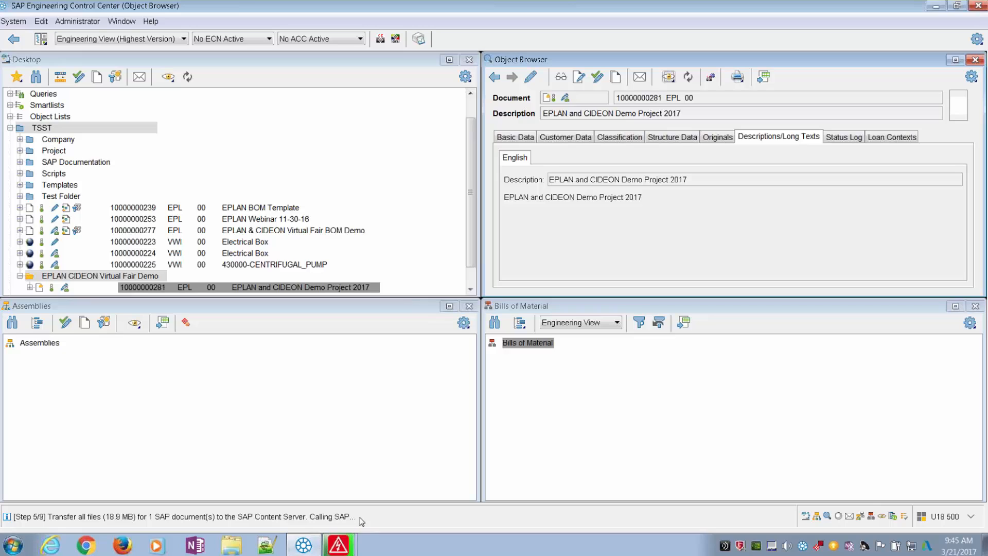
{"action": "mouse_move", "coordinate": [346, 548]}
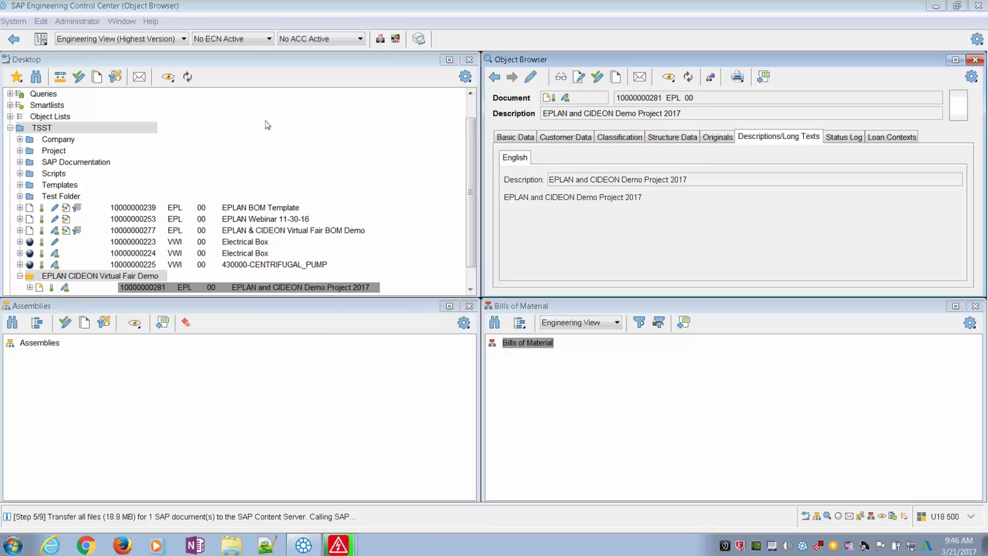
{"action": "left_click", "coordinate": [247, 42]}
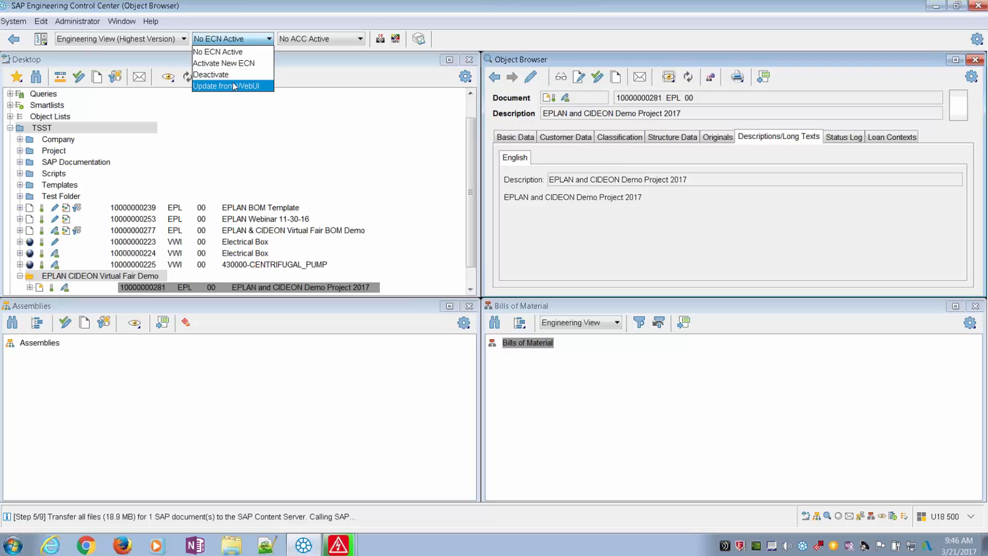
{"action": "left_click", "coordinate": [258, 292]}
{"action": "left_click", "coordinate": [529, 138]}
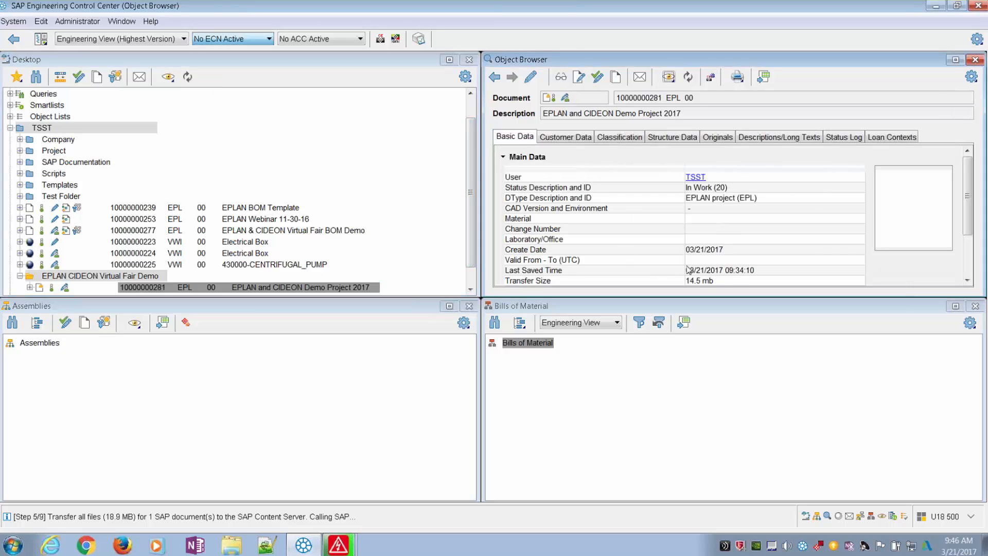
{"action": "scroll", "coordinate": [710, 240], "scroll_direction": "down", "scroll_amount": 1}
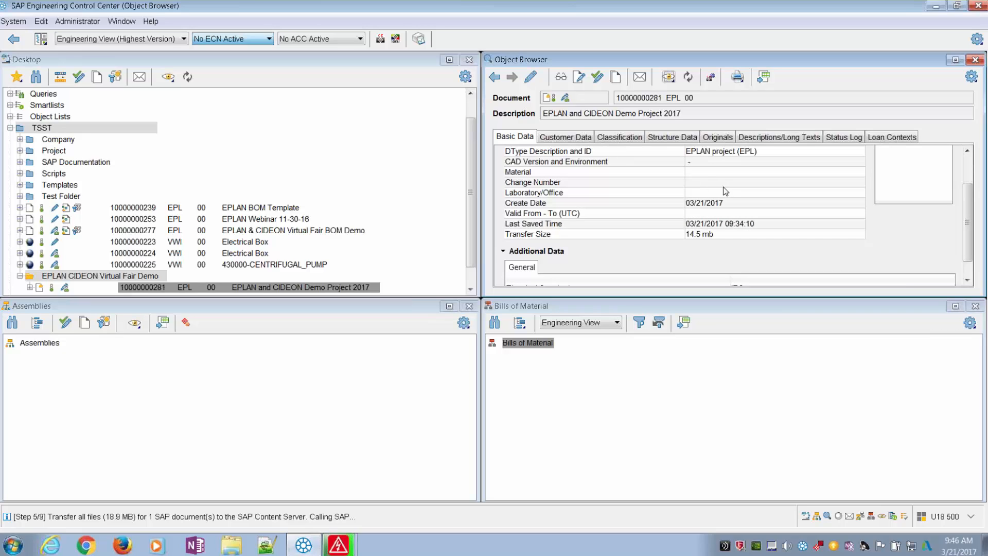
{"action": "scroll", "coordinate": [666, 206], "scroll_direction": "up", "scroll_amount": 2}
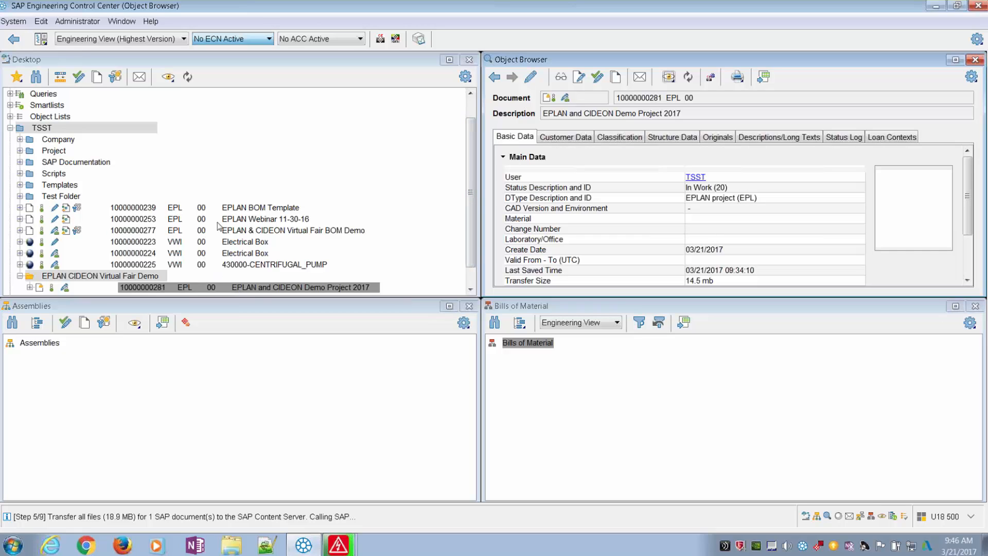
- Examine the document actions available for the EPLAN Webinar 11-30-16 document without running any
{"action": "left_click", "coordinate": [238, 220]}
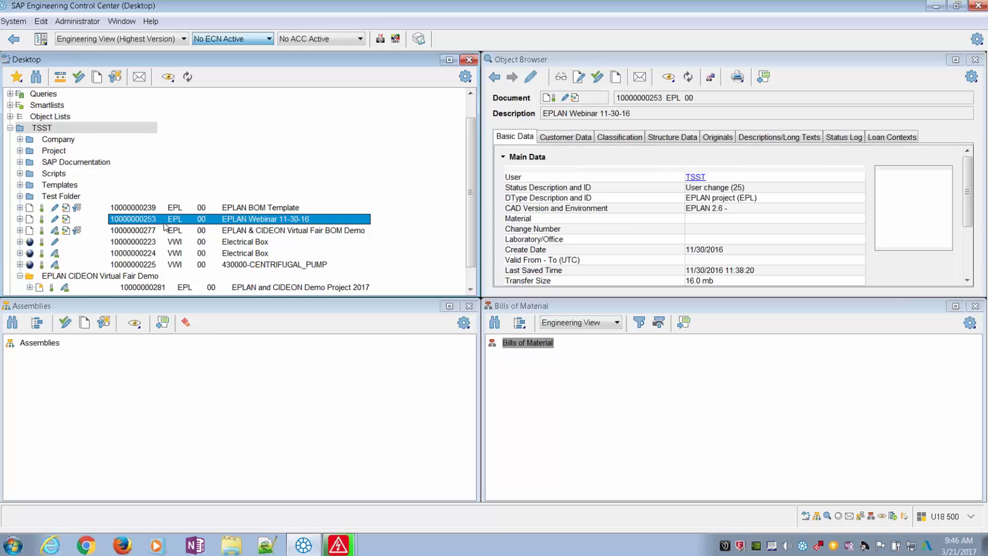
{"action": "right_click", "coordinate": [197, 221]}
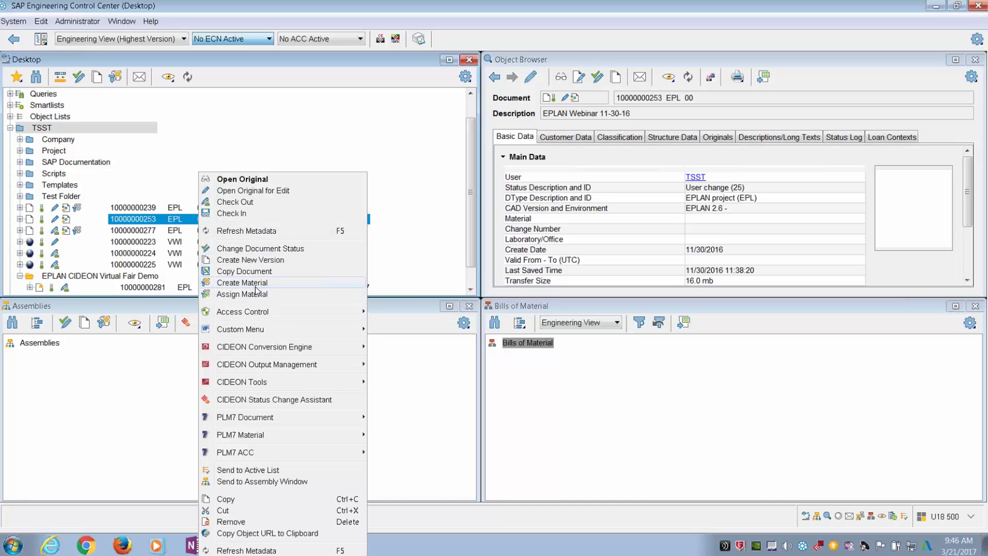
{"action": "left_click", "coordinate": [175, 293]}
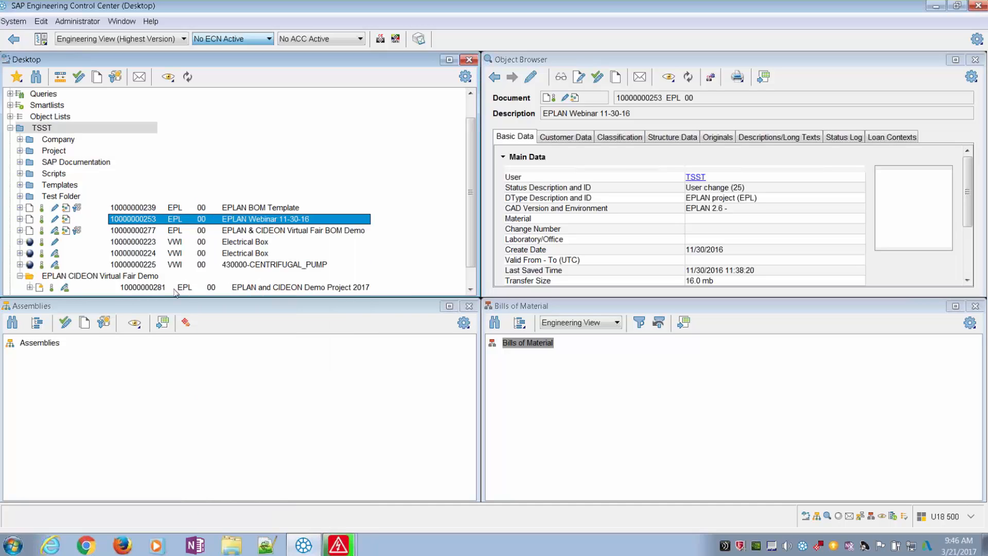
- Display the original files of the EPLAN and CIDEON Demo Project 2017 document
{"action": "left_click", "coordinate": [186, 288]}
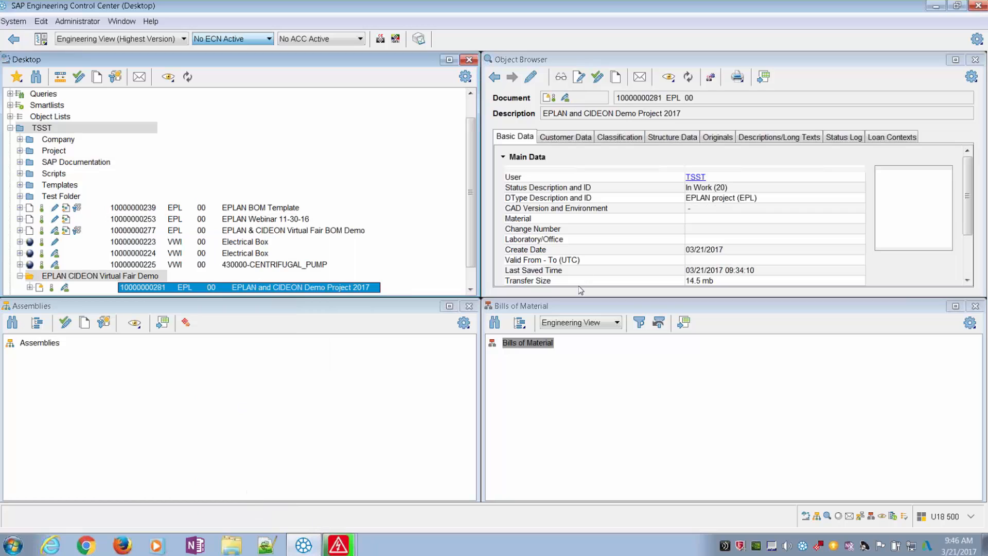
{"action": "left_click", "coordinate": [717, 137]}
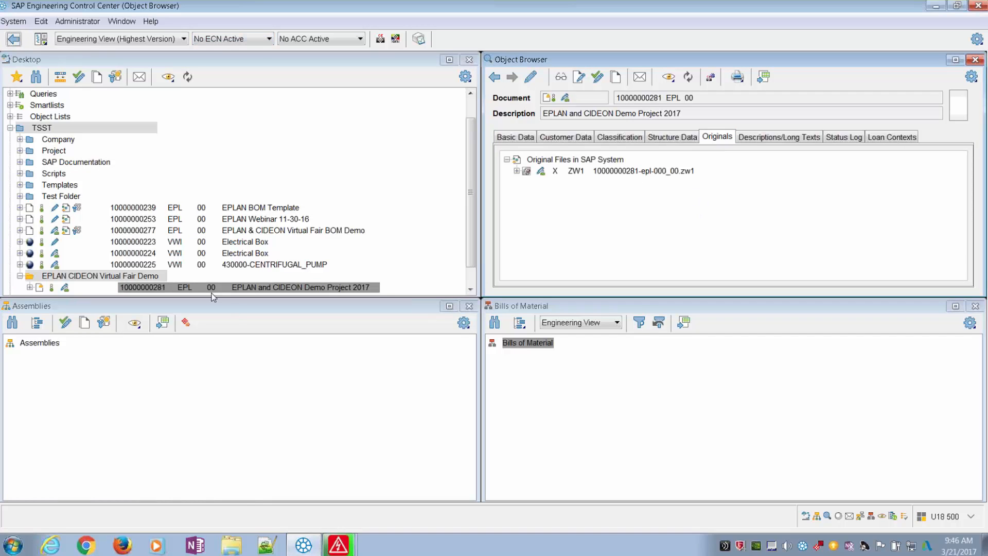
{"action": "left_click", "coordinate": [229, 287]}
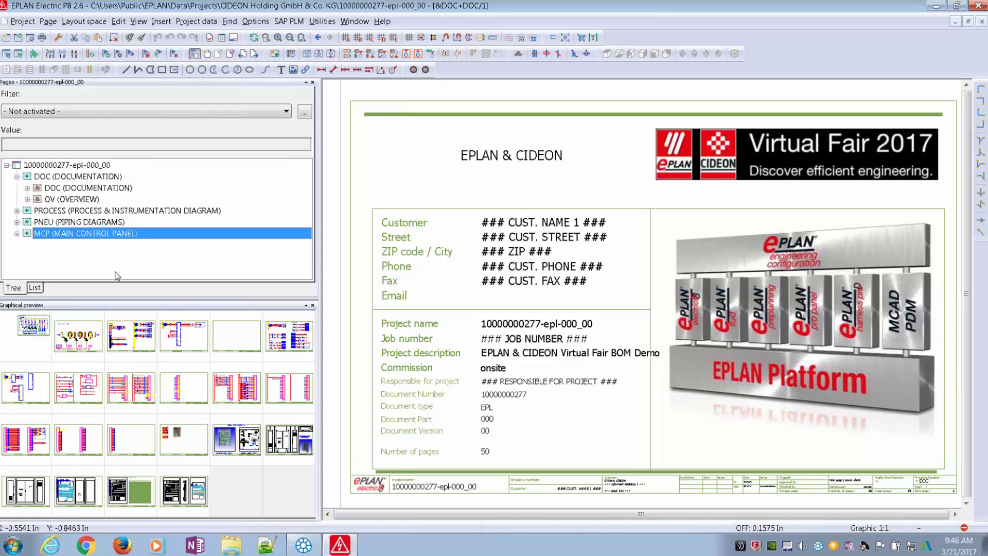
- Return to SAP Engineering Control Center, view the demo project's en_US PDF original in Adobe Acrobat, and close it
{"action": "left_click", "coordinate": [304, 545]}
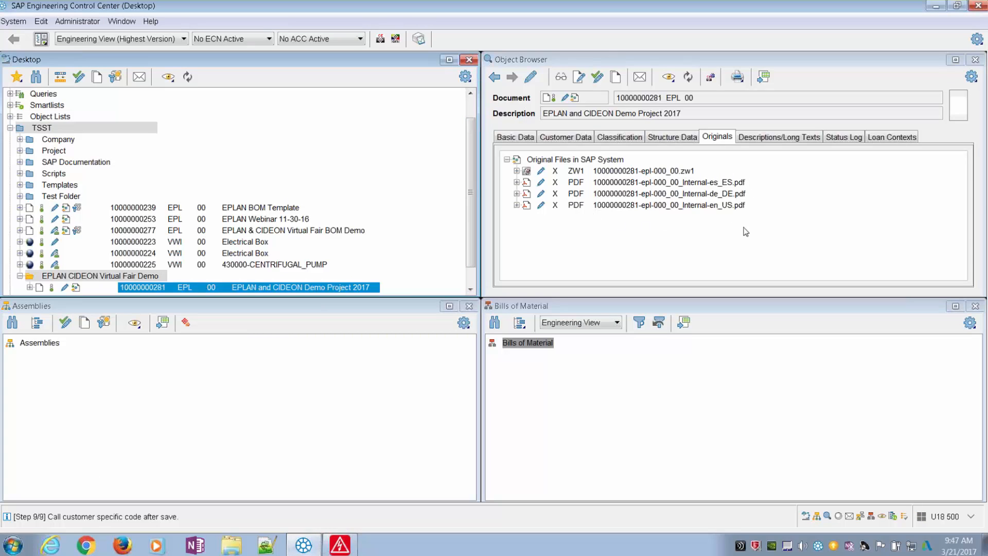
{"action": "left_click", "coordinate": [716, 206]}
{"action": "right_click", "coordinate": [688, 207]}
{"action": "left_click", "coordinate": [712, 227]}
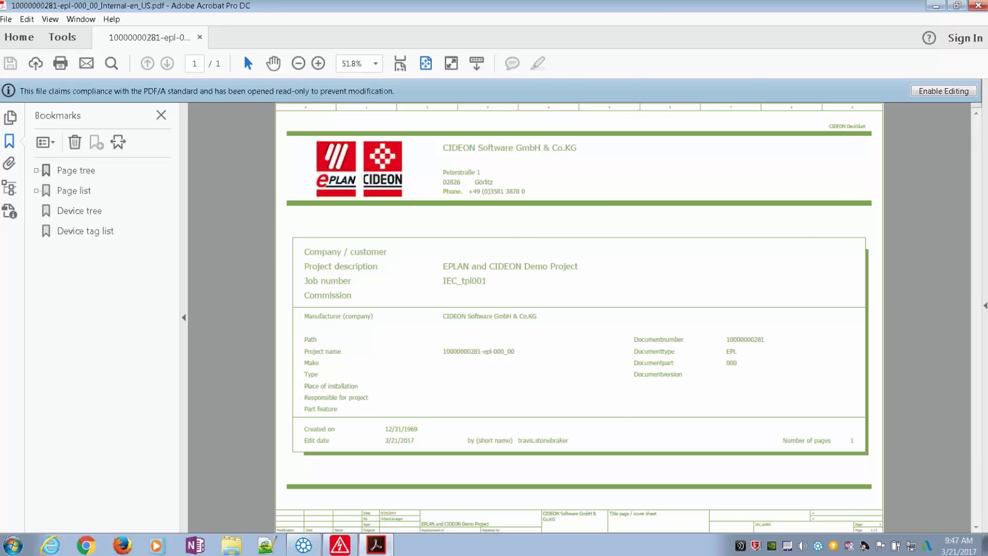
{"action": "left_click", "coordinate": [977, 6]}
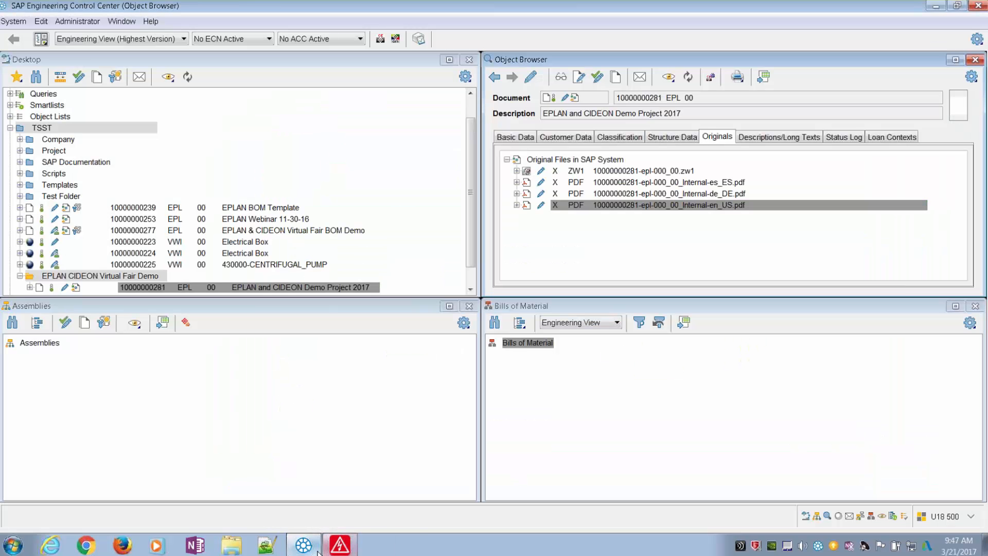
{"action": "left_click", "coordinate": [339, 544]}
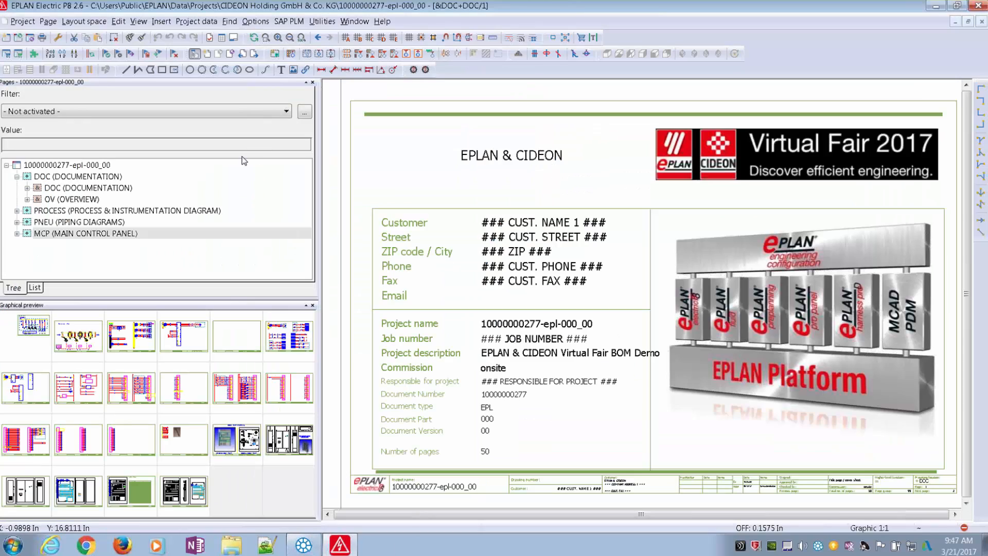
{"action": "left_click", "coordinate": [69, 169]}
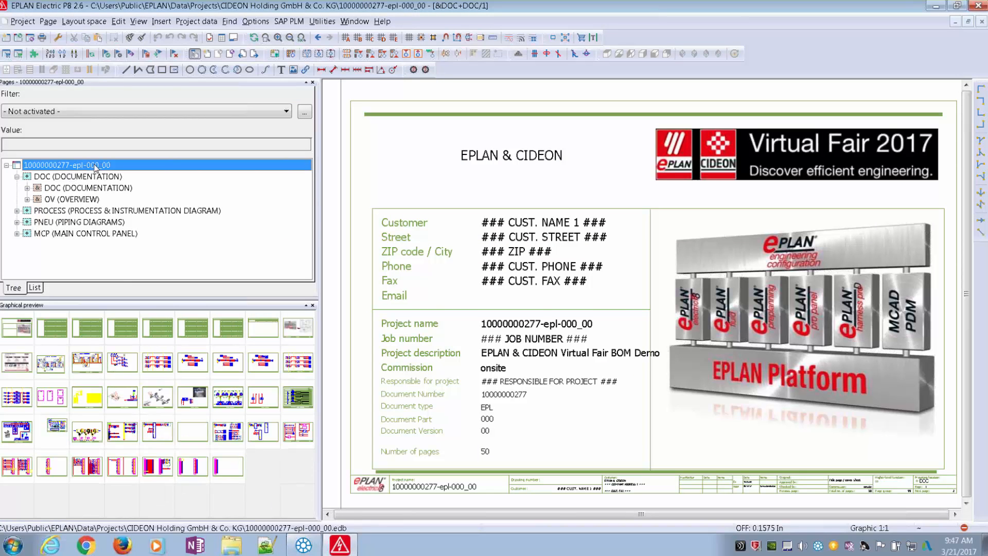
{"action": "left_click", "coordinate": [300, 22]}
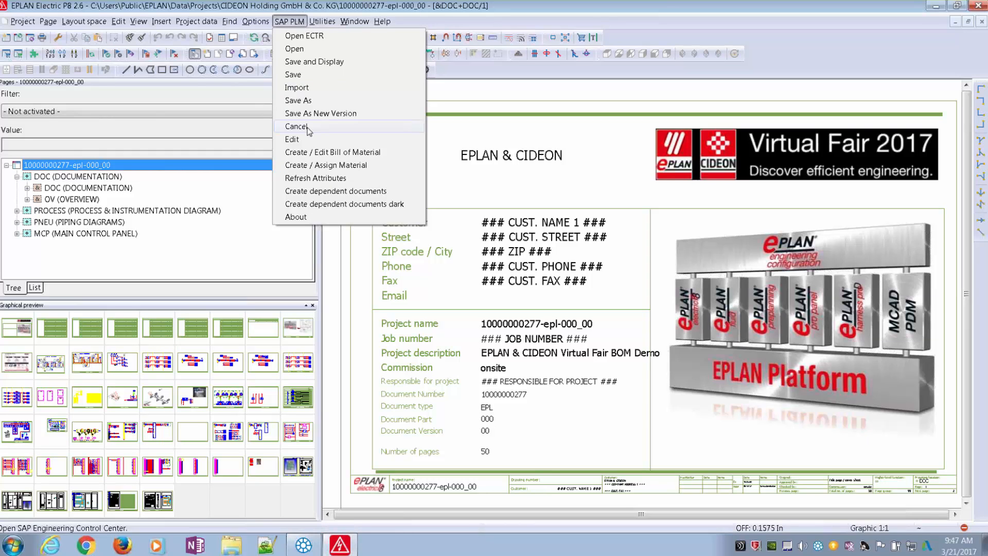
{"action": "left_click", "coordinate": [323, 154]}
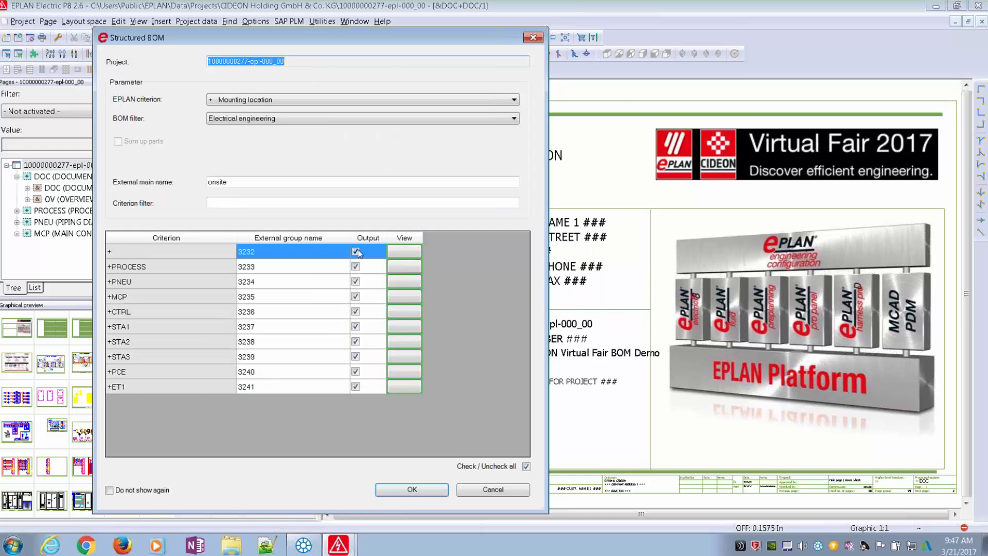
- Preview the parts and ERP numbers of external group 3232, and close the preview
{"action": "left_click", "coordinate": [409, 256]}
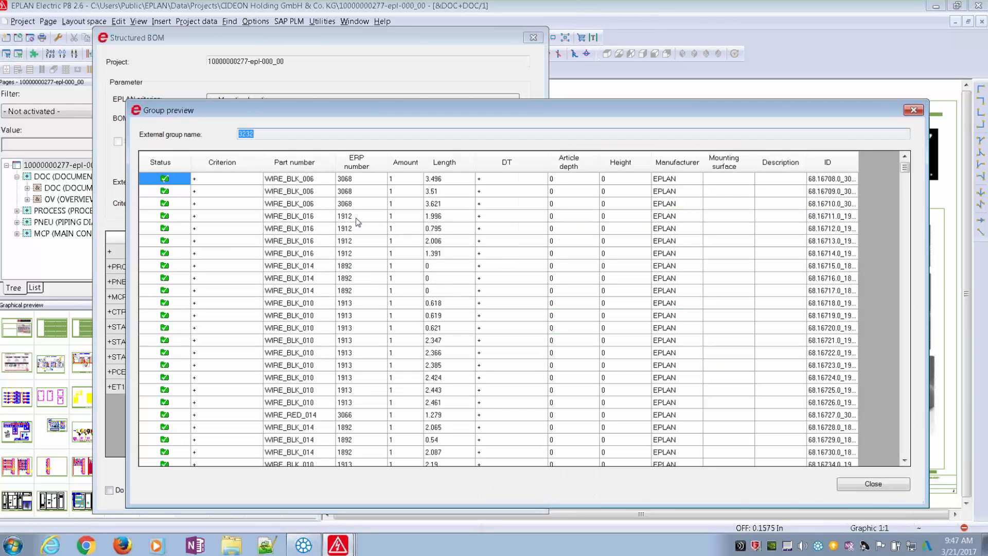
{"action": "left_click", "coordinate": [354, 183]}
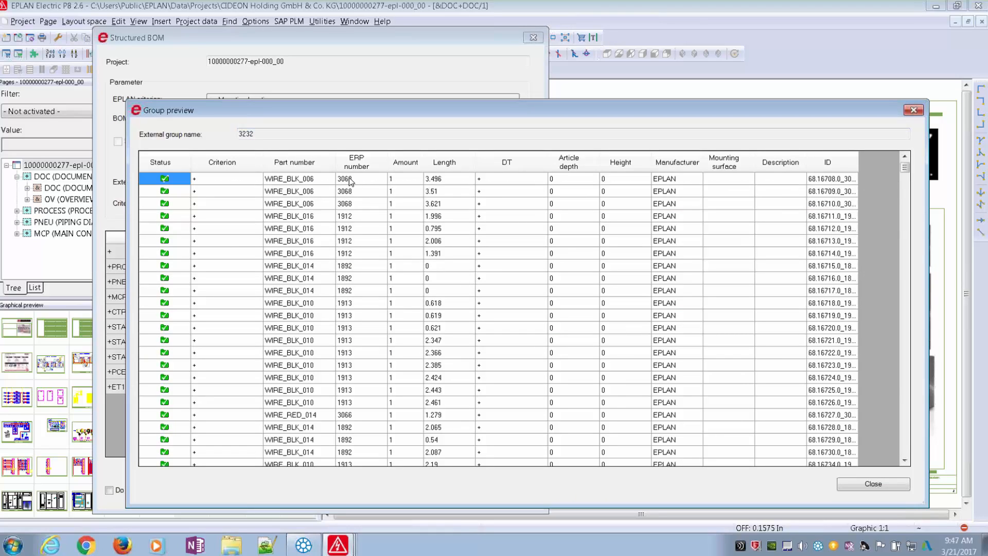
{"action": "left_click", "coordinate": [913, 110]}
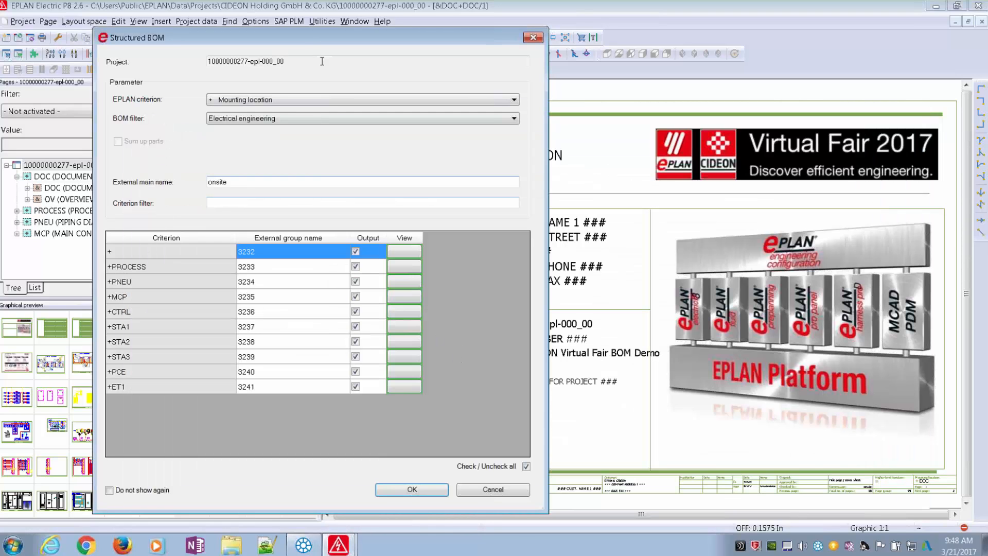
- Arrange the Structured BOM dialog and the SAP Engineering Control Center window side by side
{"action": "left_click_drag", "start_coordinate": [199, 38], "coordinate": [99, 37]}
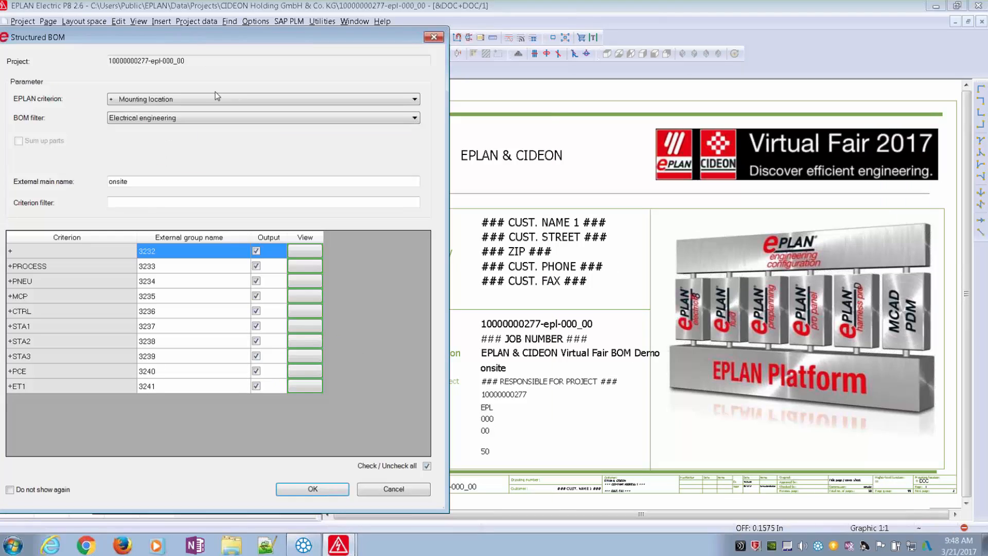
{"action": "left_click", "coordinate": [304, 545]}
{"action": "left_click_drag", "start_coordinate": [583, 18], "coordinate": [551, 99]}
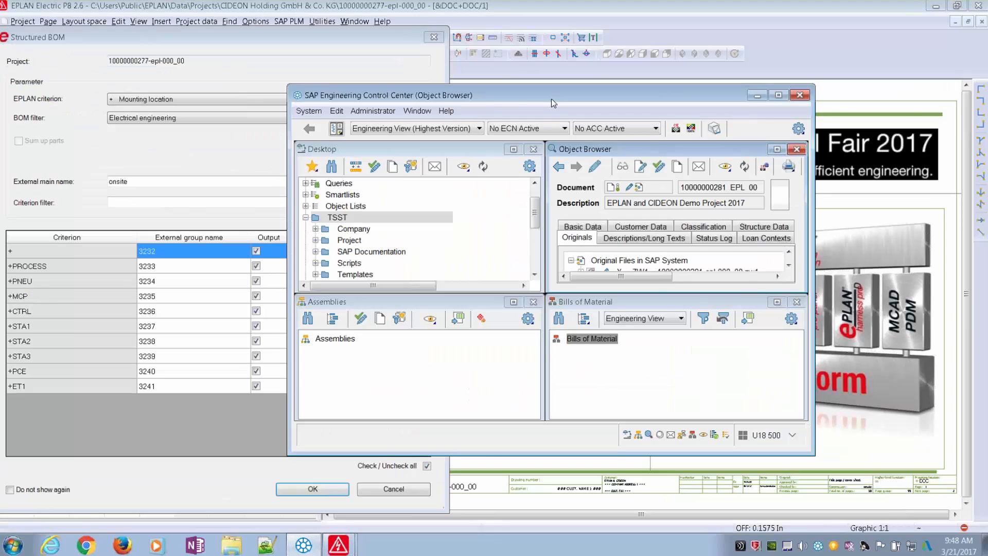
{"action": "key", "text": "super+Right"}
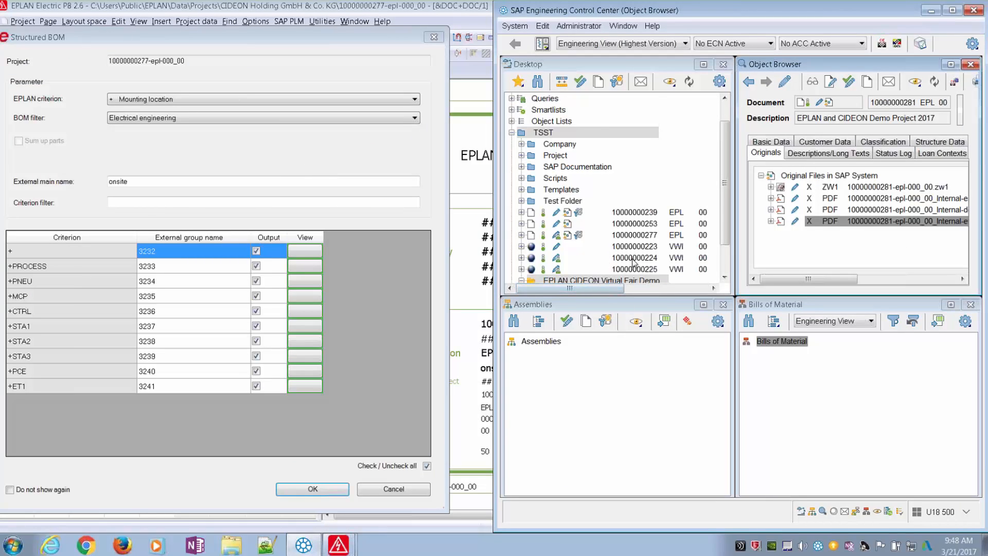
{"action": "left_click", "coordinate": [645, 268]}
{"action": "scroll", "coordinate": [659, 260], "scroll_direction": "down", "scroll_amount": 3}
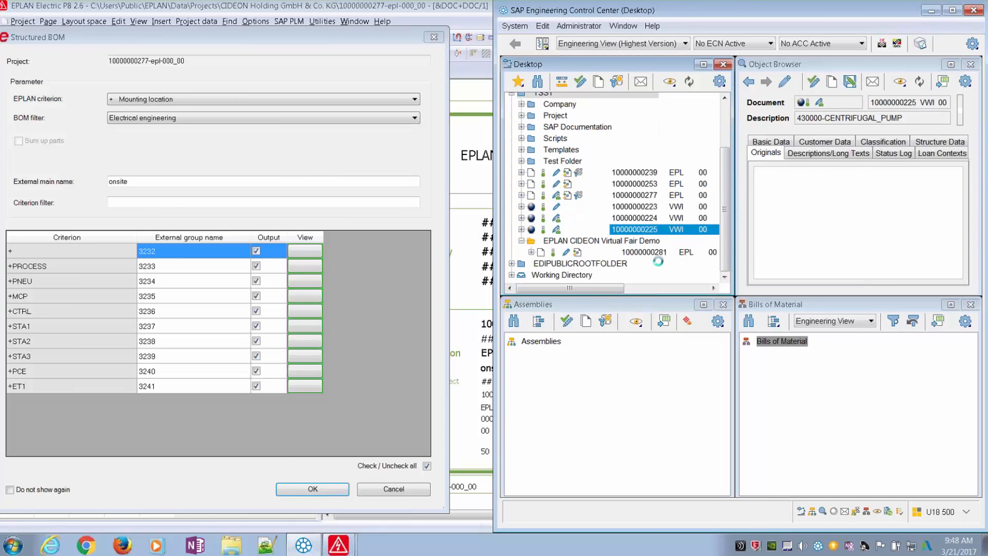
{"action": "left_click", "coordinate": [679, 196]}
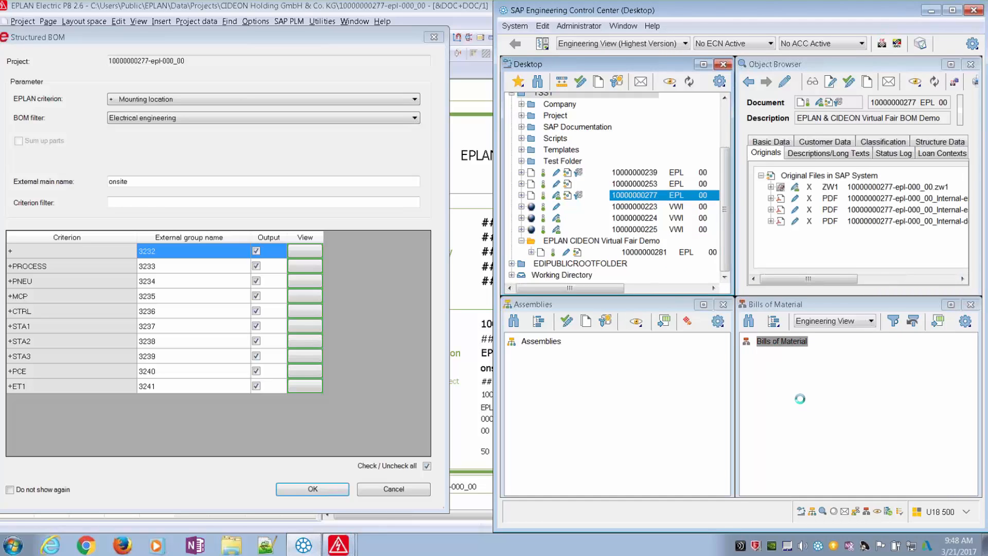
{"action": "left_click", "coordinate": [747, 352]}
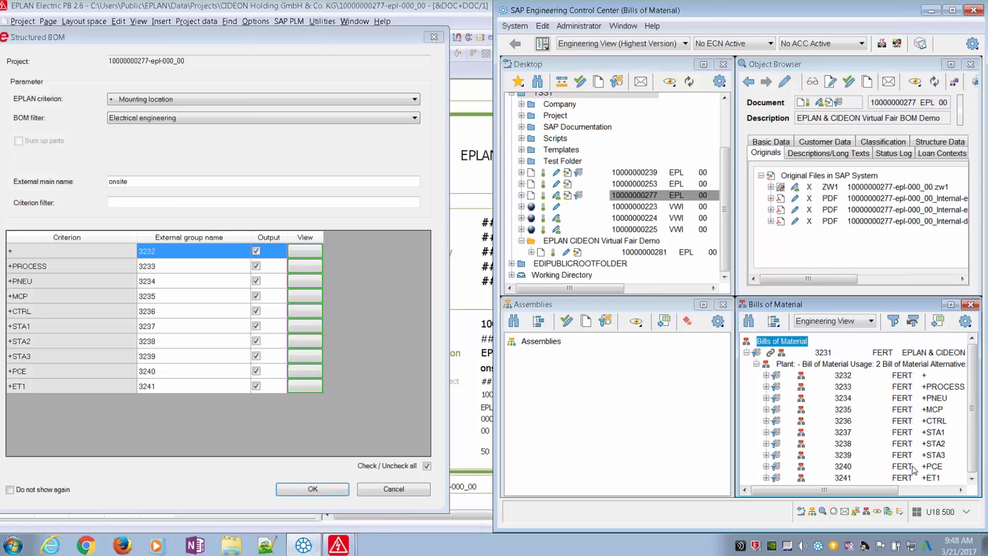
- Expand the +PROCESS group 3233 and its bill of materials in SAP to examine the parts it contains
{"action": "left_click", "coordinate": [907, 491]}
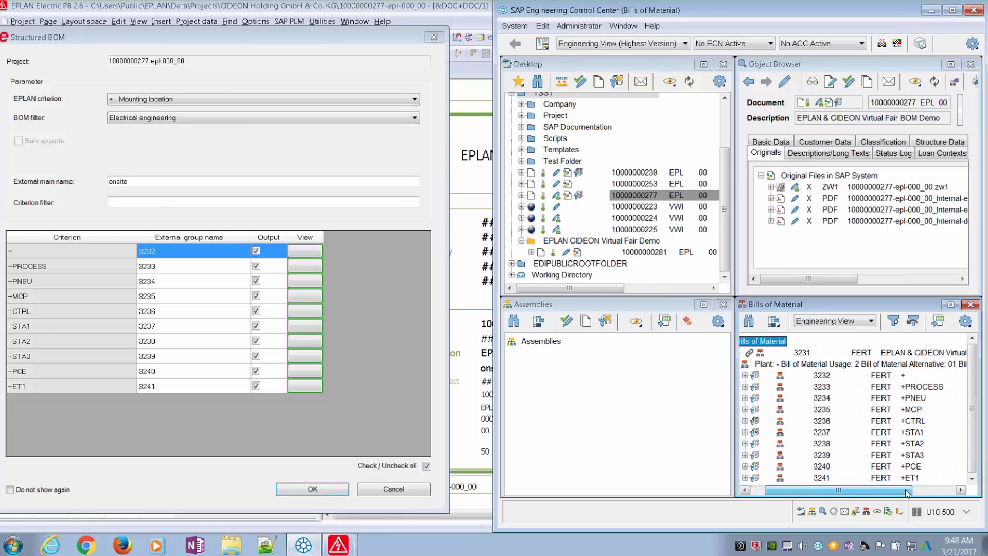
{"action": "left_click", "coordinate": [745, 387]}
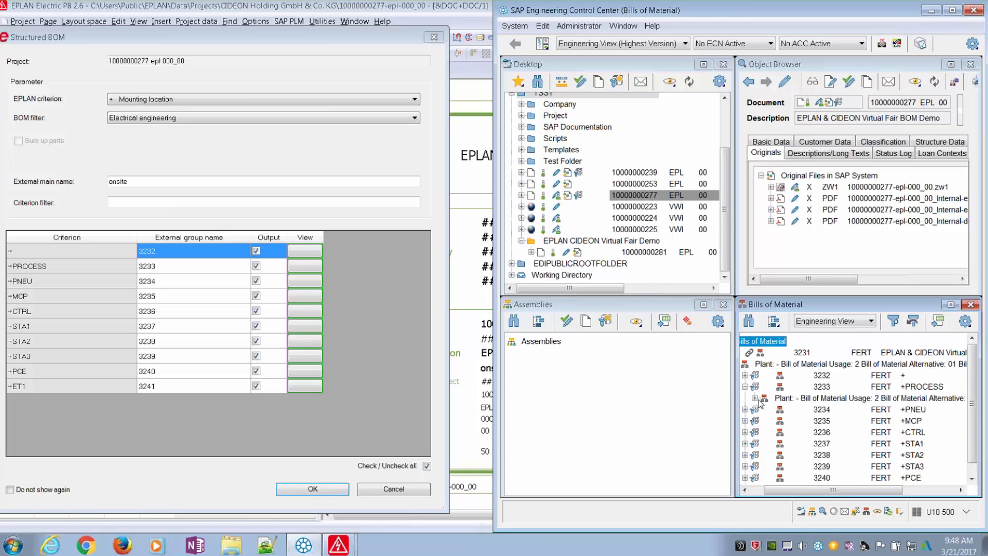
{"action": "left_click", "coordinate": [753, 397]}
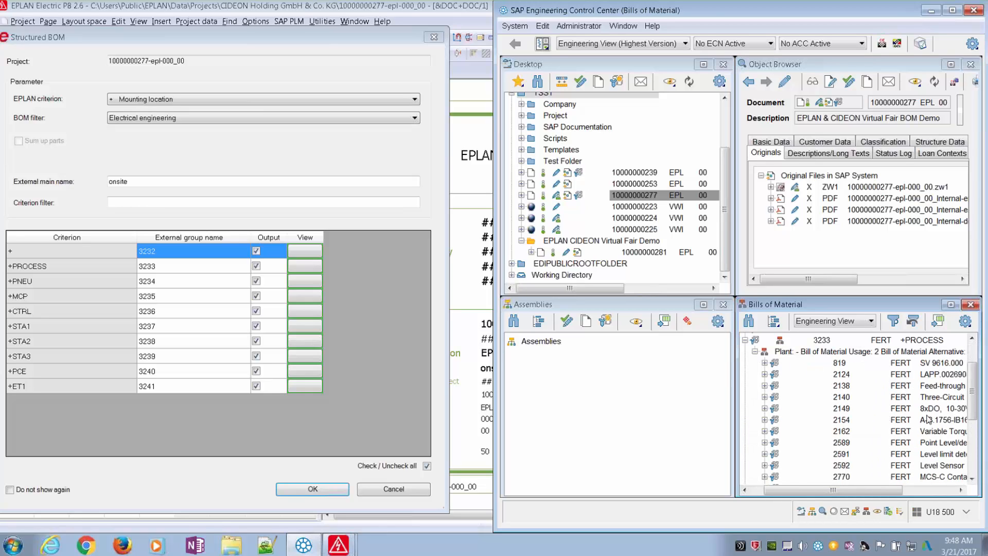
- Switch to EPLAN's Structured BOM, preview the parts and ERP numbers of the +PROCESS group 3233, and close the preview
{"action": "left_click", "coordinate": [313, 270]}
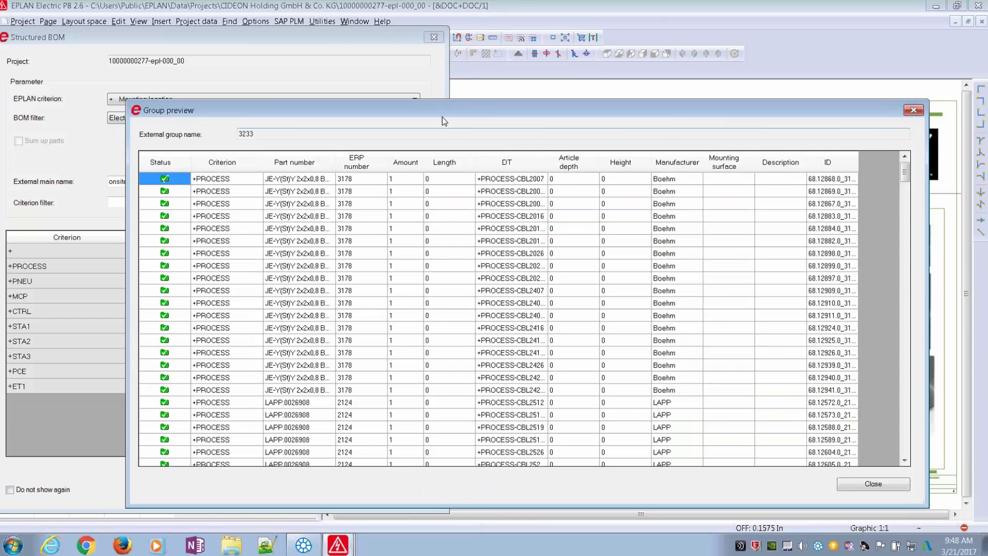
{"action": "left_click_drag", "start_coordinate": [413, 108], "coordinate": [368, 101]}
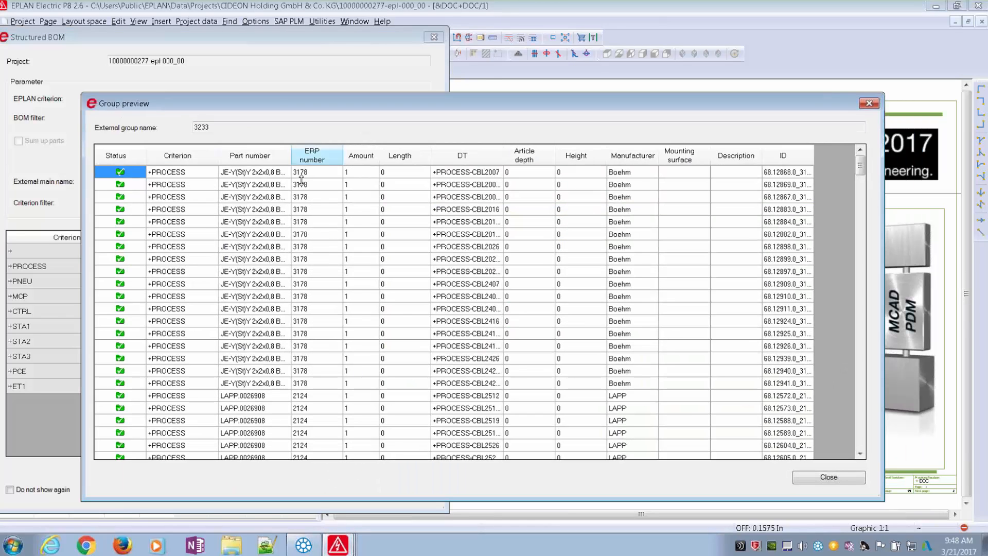
{"action": "left_click", "coordinate": [868, 106]}
- Close the Structured BOM dialog without outputting the groups
{"action": "mouse_move", "coordinate": [355, 547]}
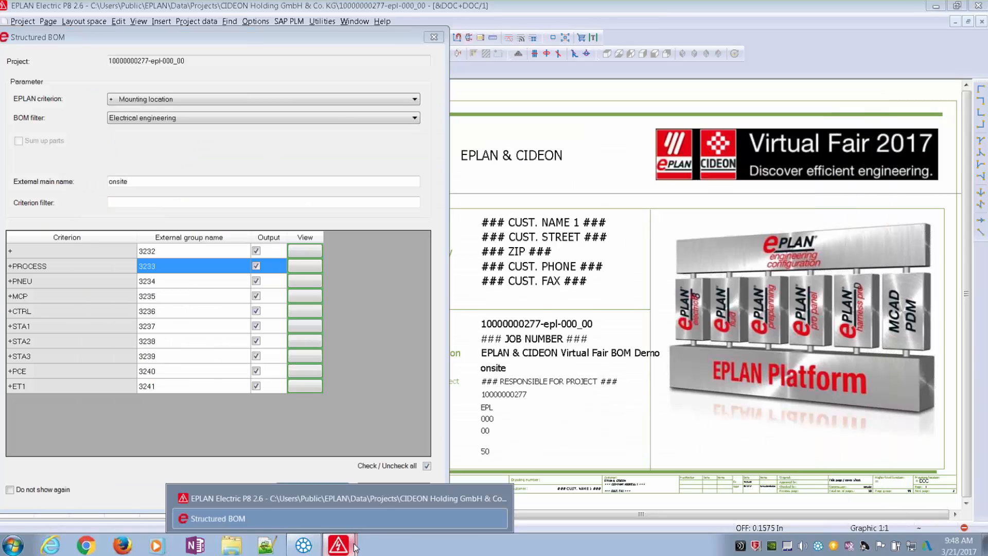
{"action": "left_click", "coordinate": [404, 182]}
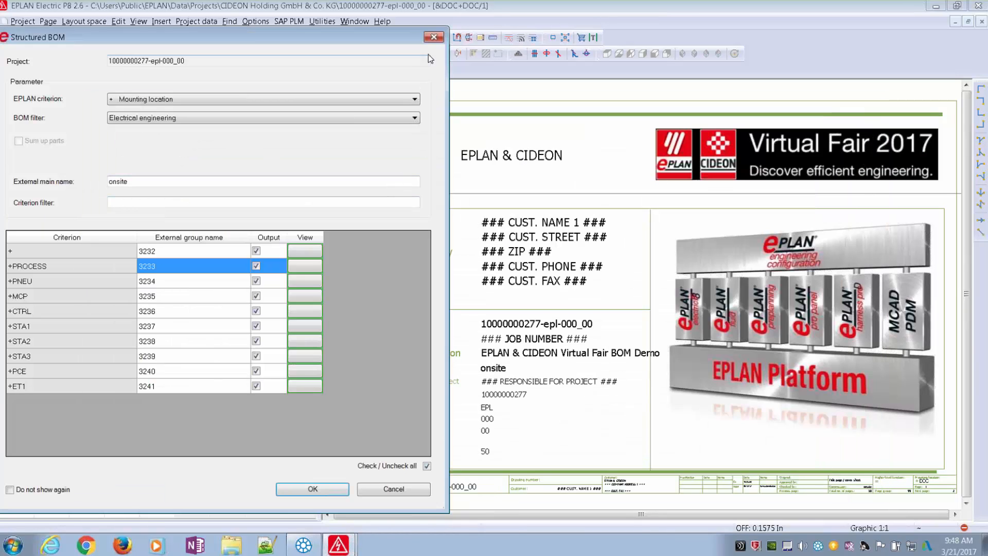
{"action": "left_click", "coordinate": [431, 38]}
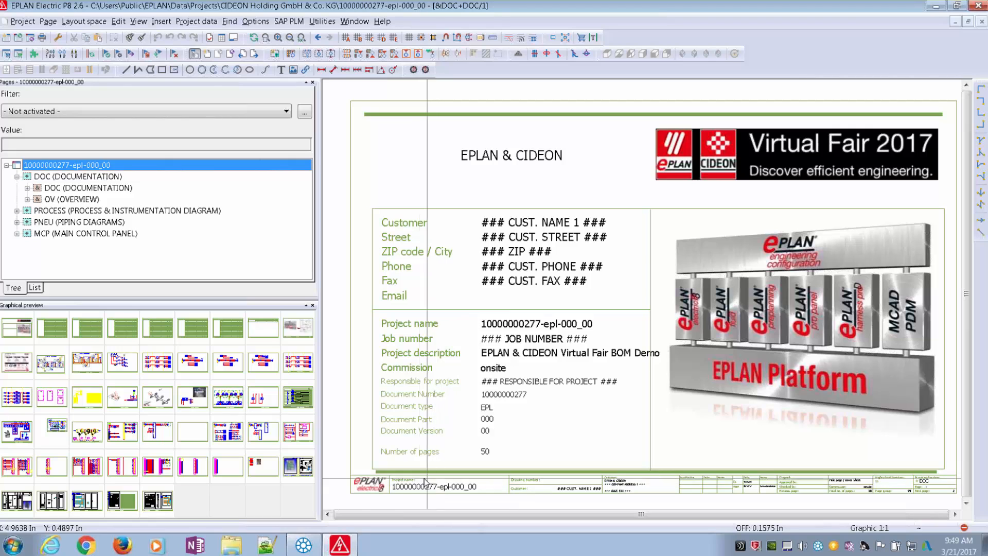
- Switch to SAP Engineering Control Center, maximize its window and widen the Object Browser and Bills of Material panes to over half the width
{"action": "left_click", "coordinate": [304, 544]}
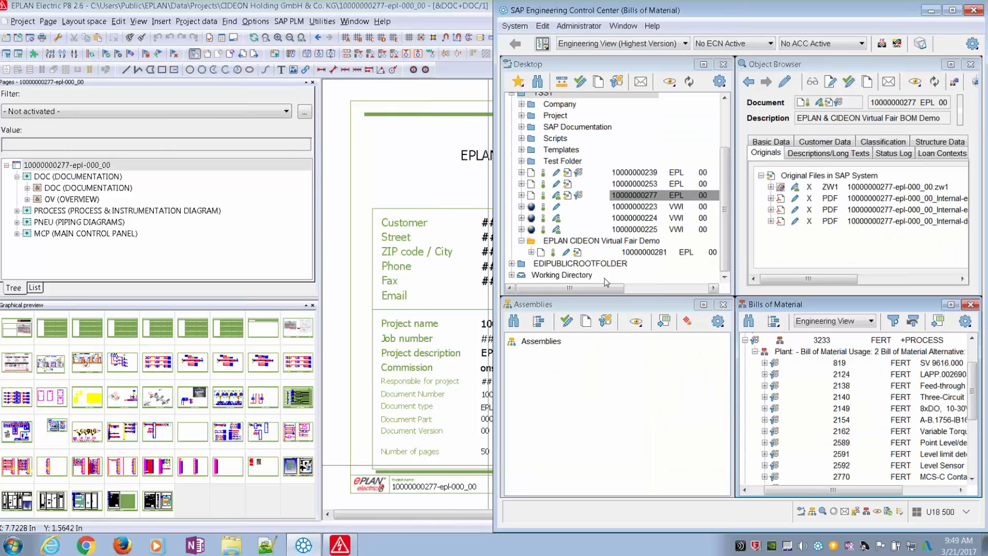
{"action": "left_click", "coordinate": [952, 10]}
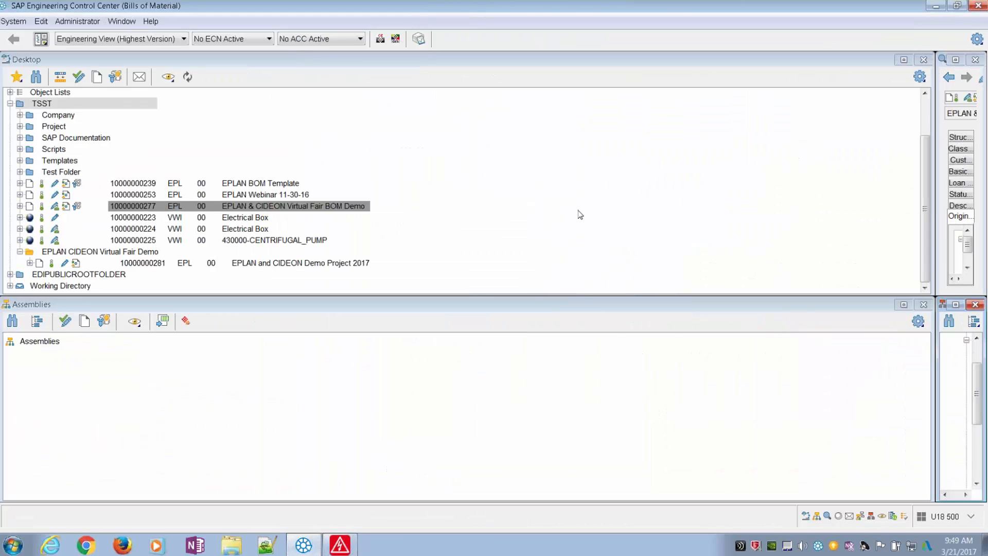
{"action": "left_click_drag", "start_coordinate": [933, 294], "coordinate": [425, 303]}
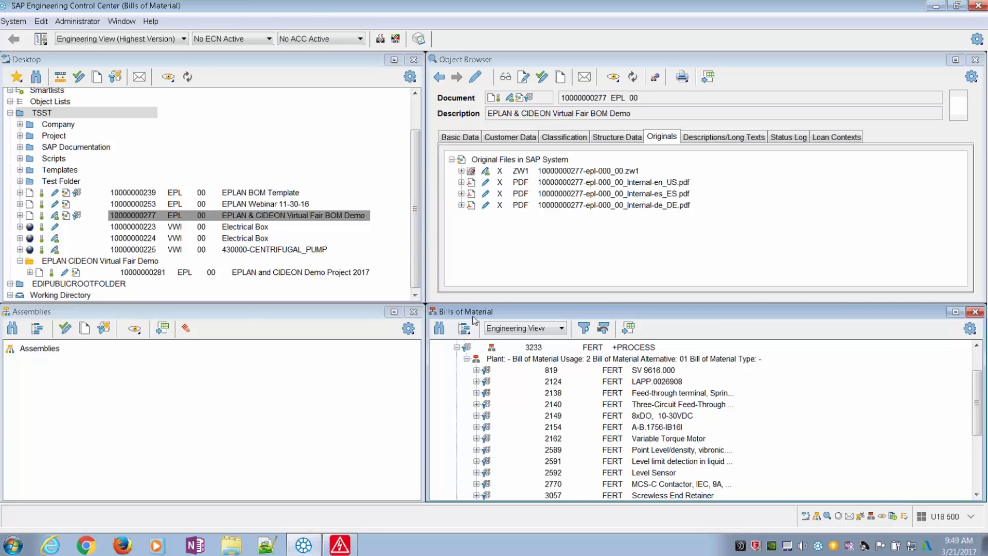
- Switch to EPLAN Electric P8 and review the commands offered by its SAP PLM integration
{"action": "left_click", "coordinate": [340, 544]}
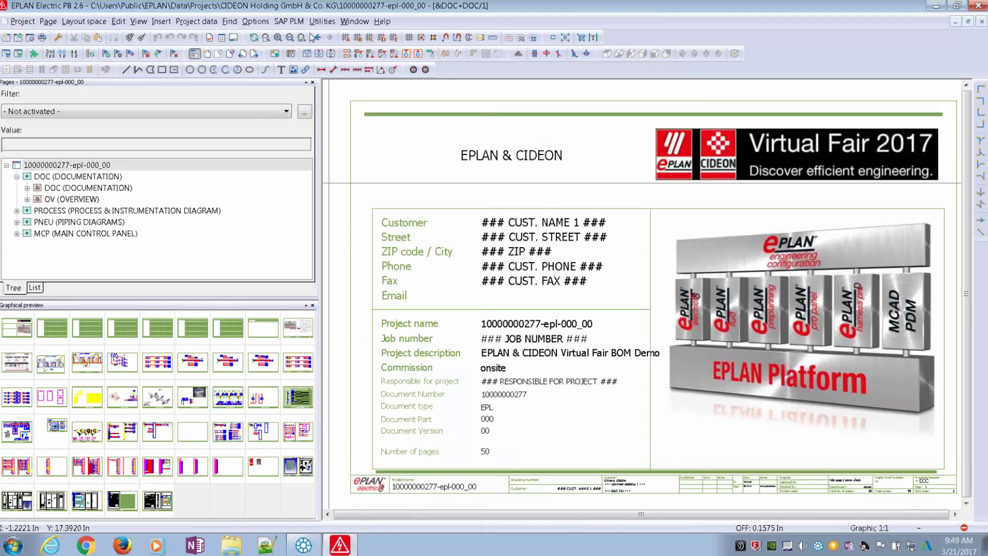
{"action": "left_click", "coordinate": [288, 21]}
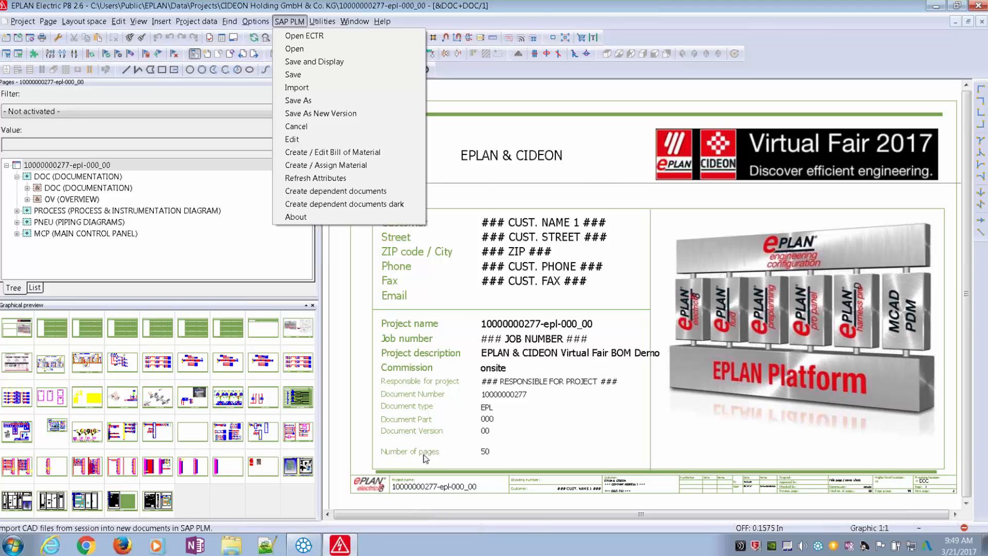
{"action": "left_click", "coordinate": [611, 11]}
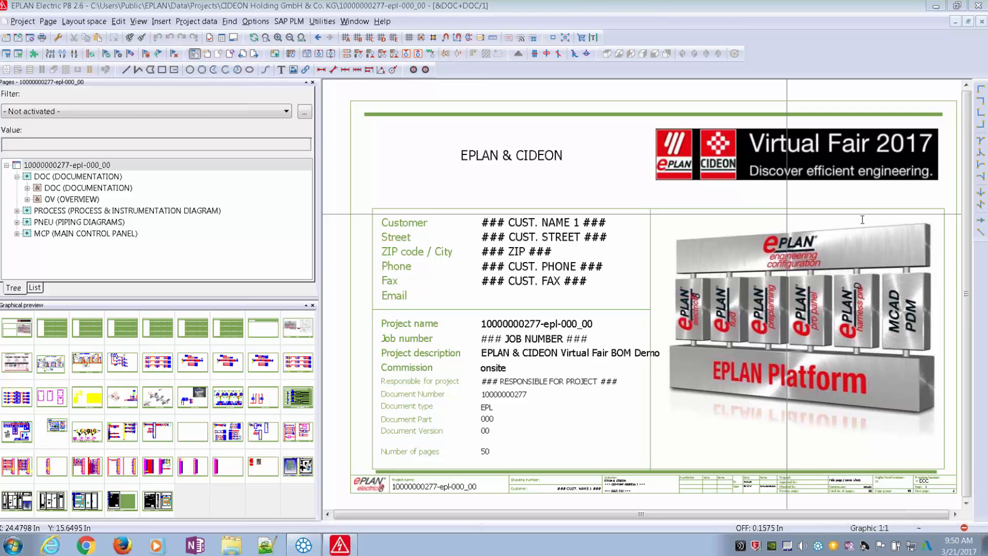
- Switch to SAP Engineering Control Center and display the contents of the TSST folder in the Object Browser
{"action": "left_click", "coordinate": [315, 546]}
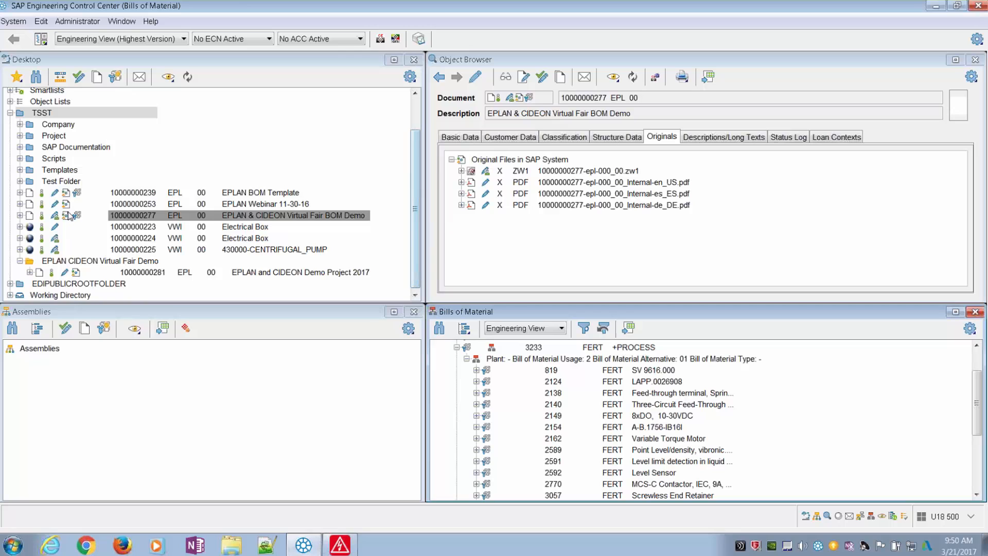
{"action": "left_click", "coordinate": [44, 115]}
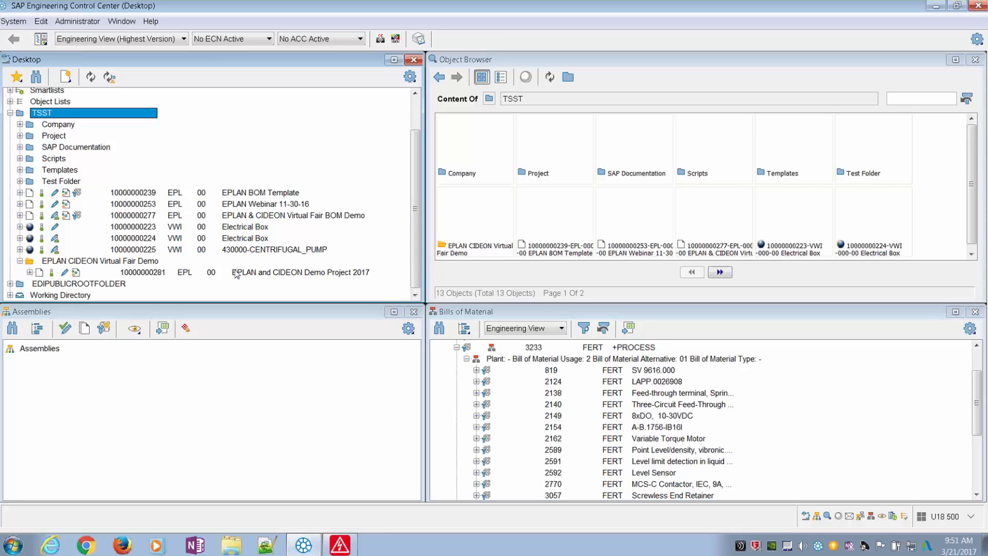
{"action": "left_click", "coordinate": [339, 545]}
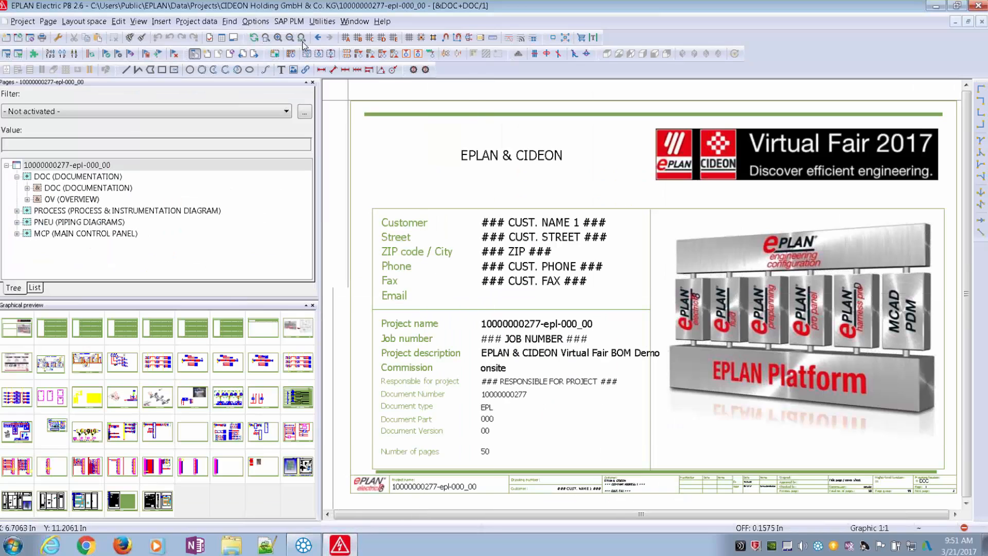
{"action": "left_click", "coordinate": [289, 21]}
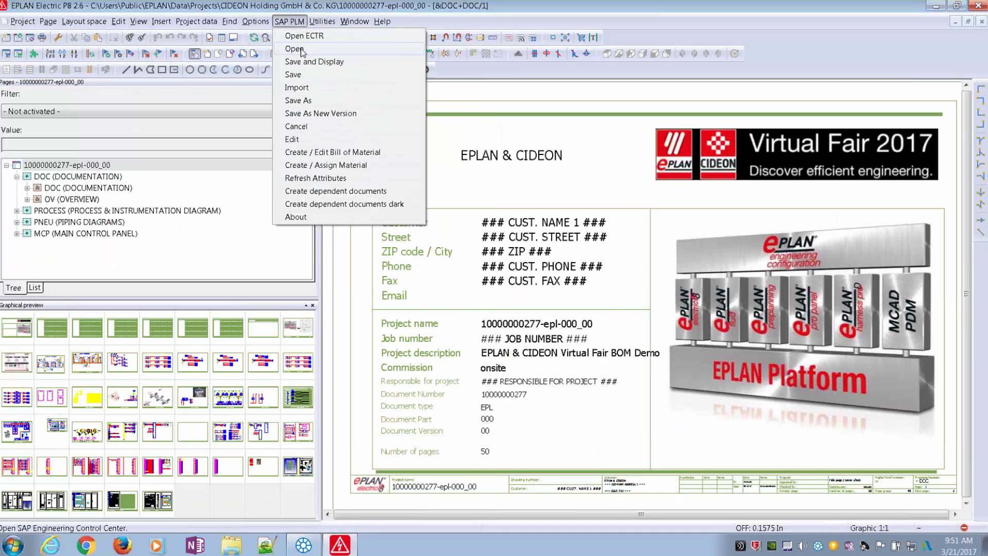
{"action": "mouse_move", "coordinate": [189, 22]}
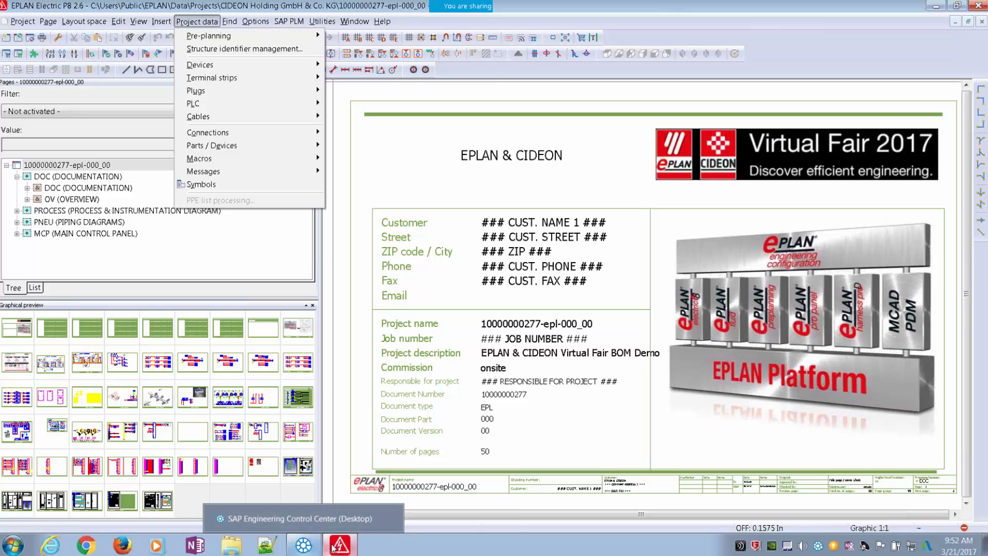
{"action": "mouse_move", "coordinate": [342, 550]}
{"action": "mouse_move", "coordinate": [310, 548]}
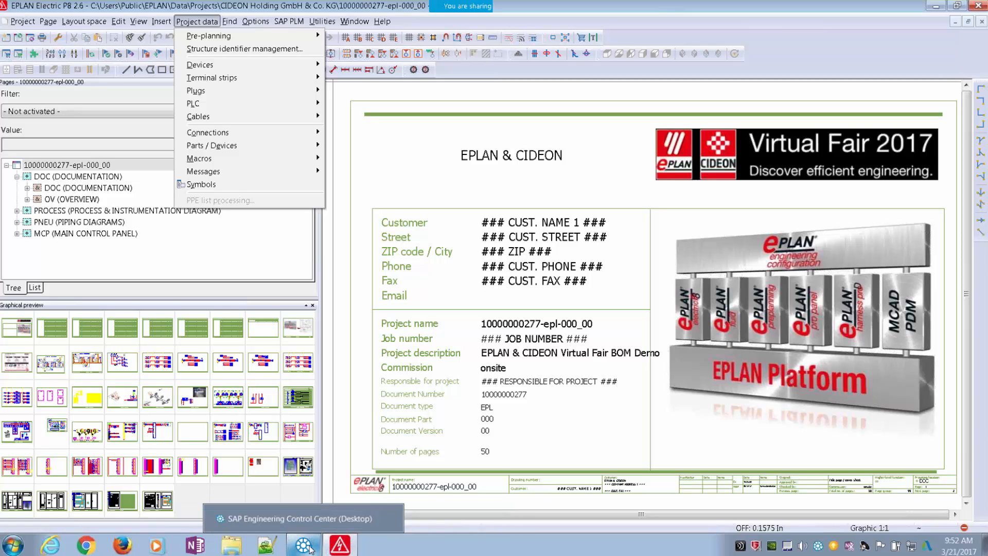